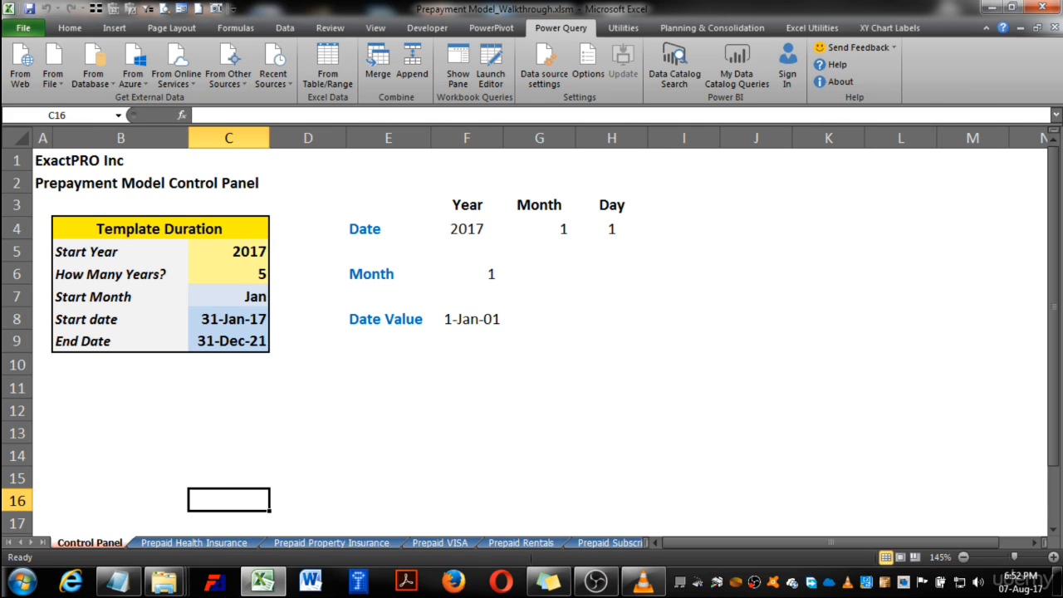
left_click(285, 27)
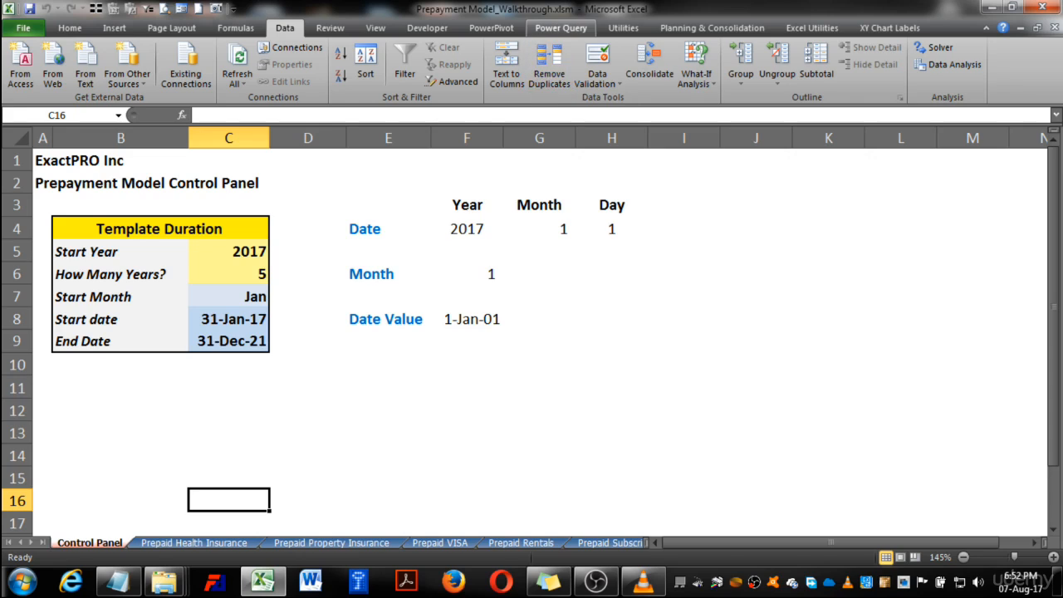
left_click(560, 28)
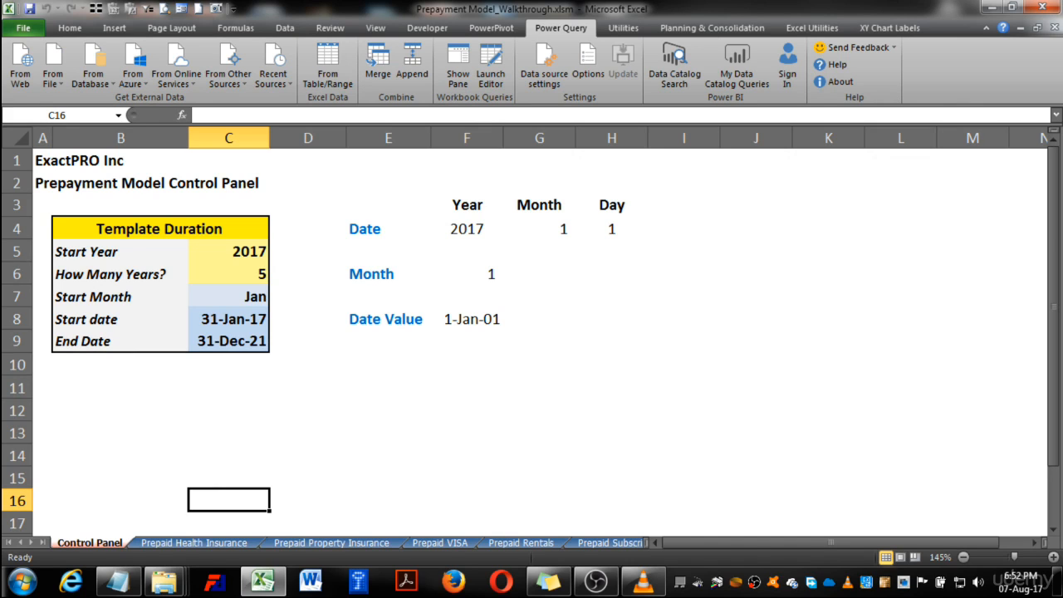
Add a new worksheet after the Validations sheet and name it PP_Table
left_click(42, 543)
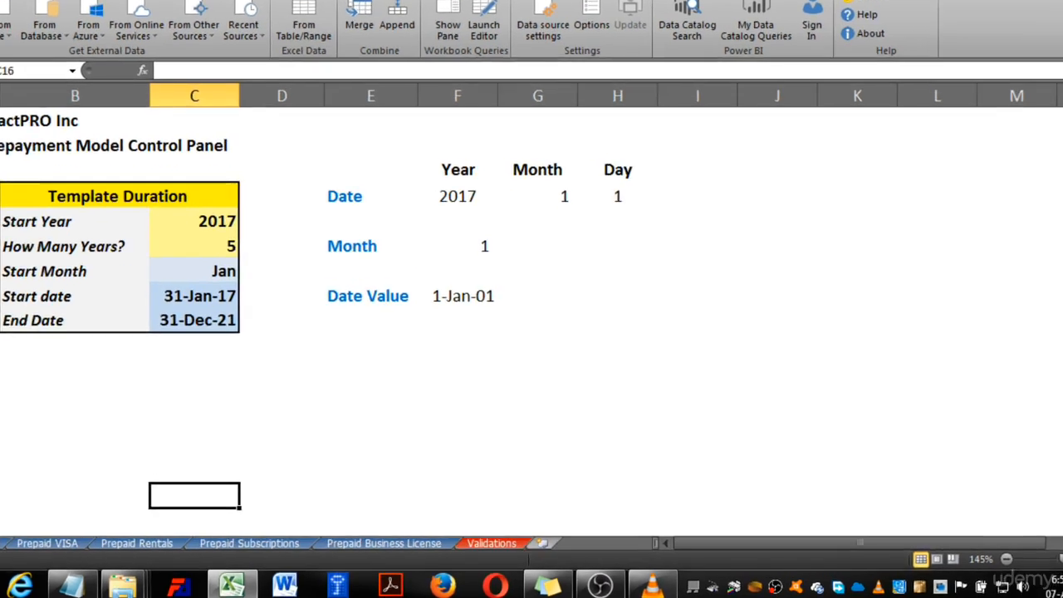
left_click(563, 543)
double_click(552, 547)
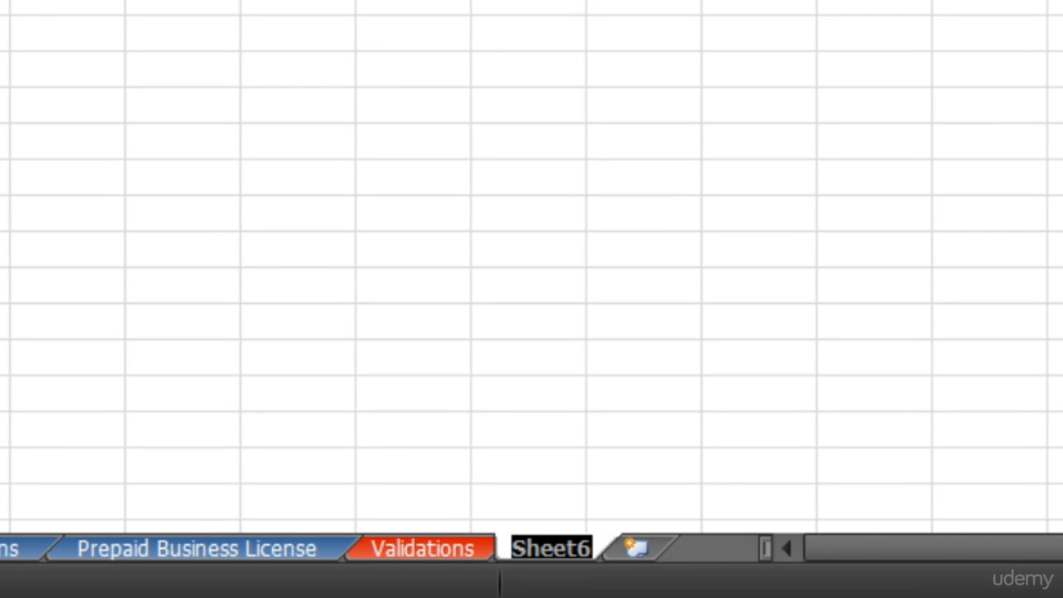
type("PP")
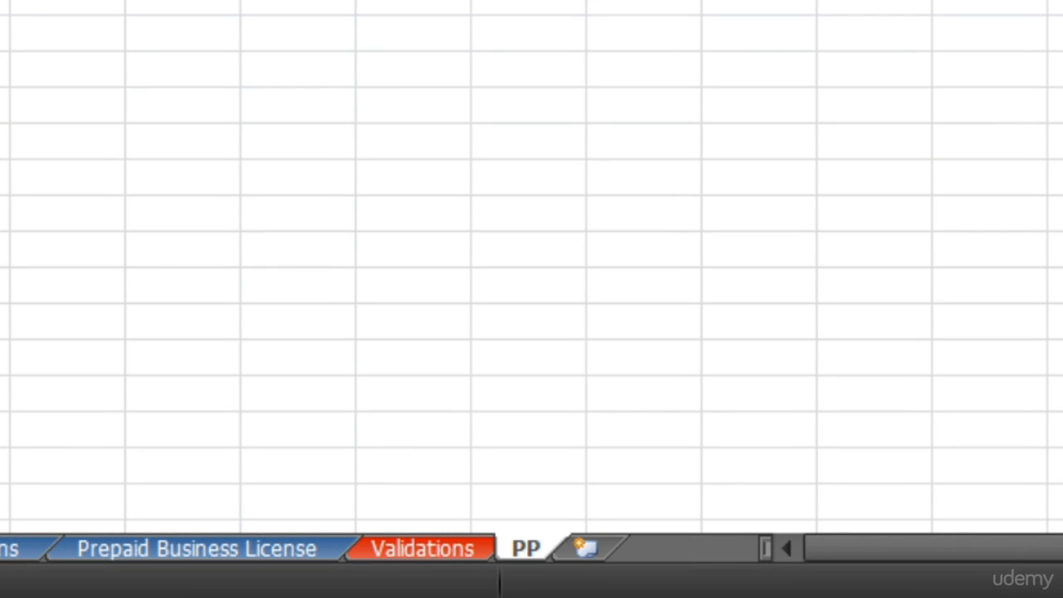
type("_Table")
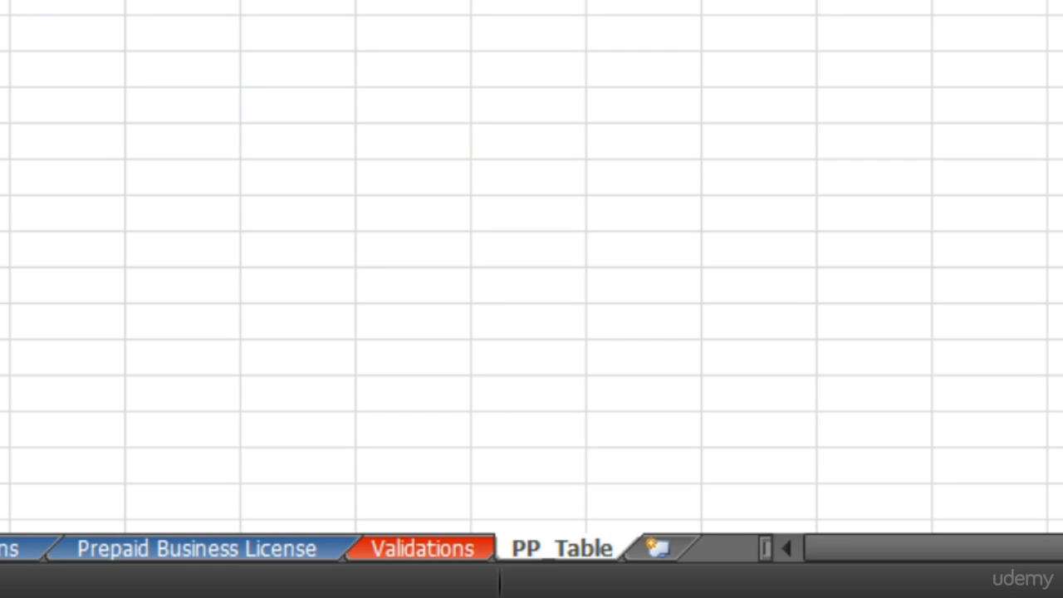
left_click(644, 429)
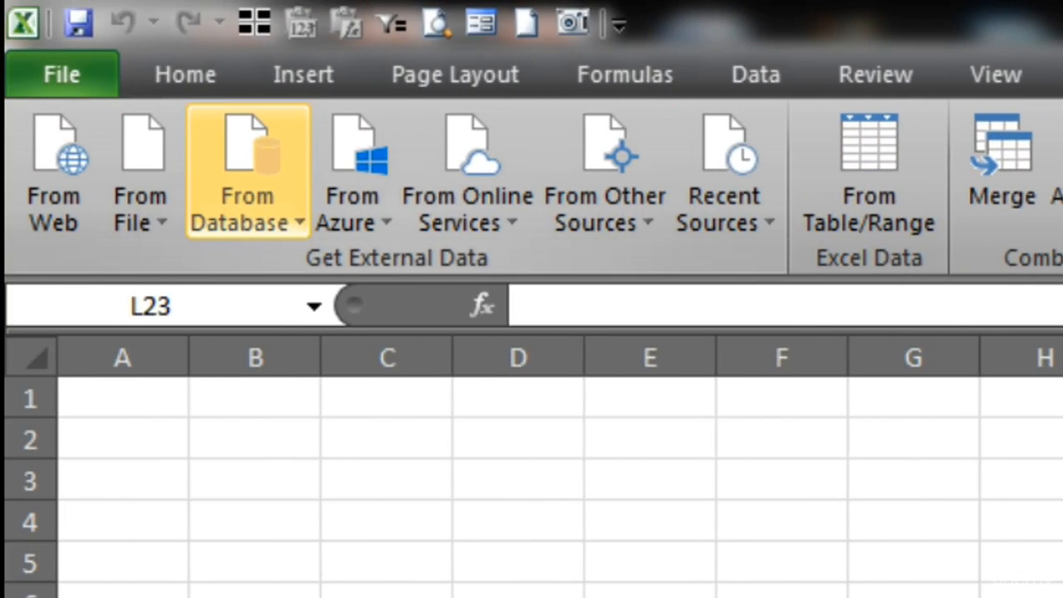
Import from the folder G:\ExAccounting\OneDrive\ExAccounting\Udemy Courses\Prepayments Course\PP Model Excel\PQ & PT Model and open the query for editing
left_click(140, 170)
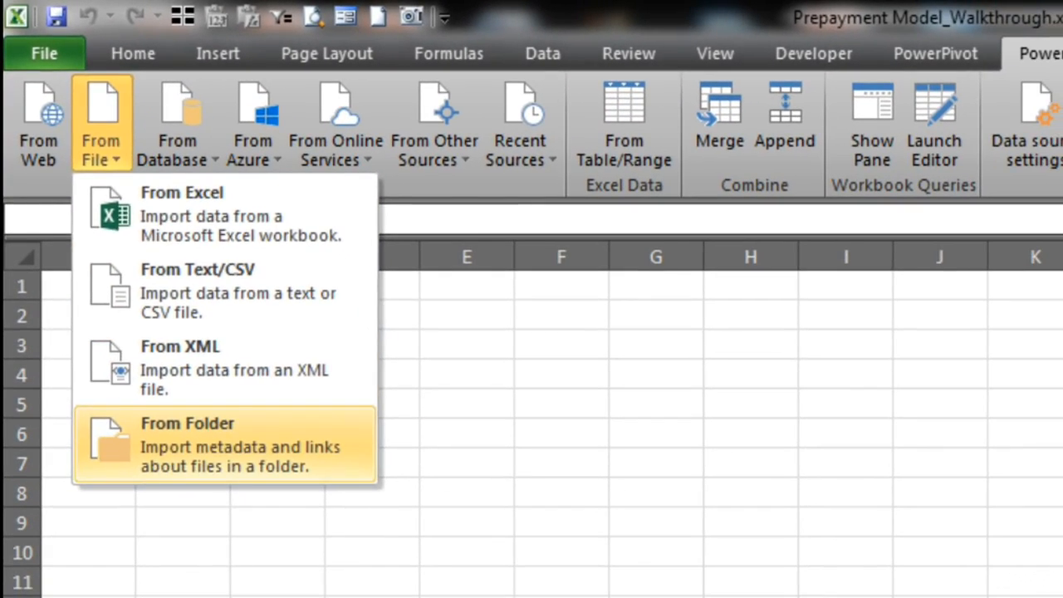
left_click(225, 445)
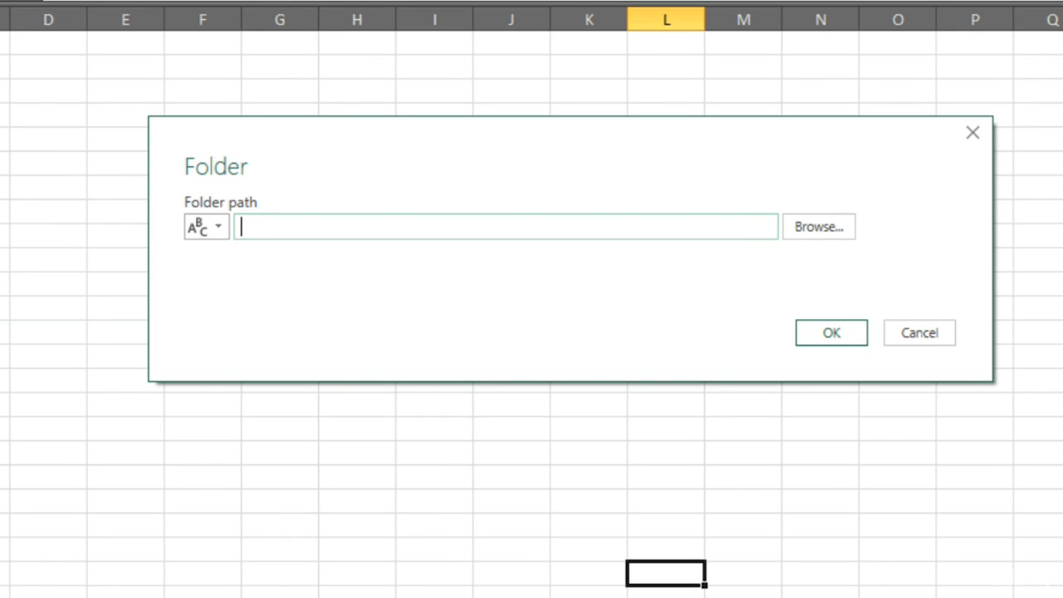
key("ctrl+v")
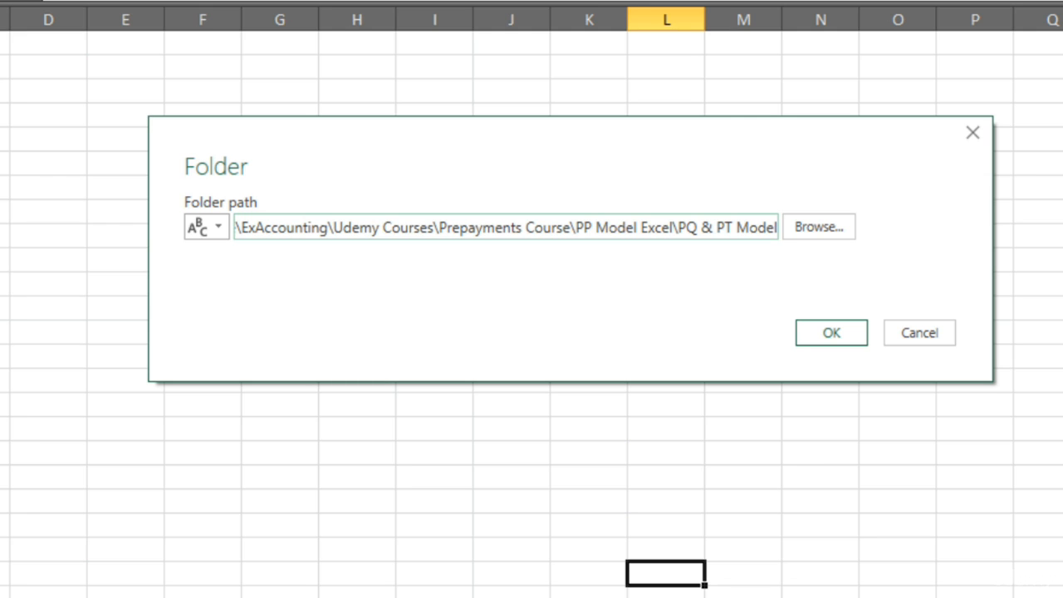
left_click(855, 332)
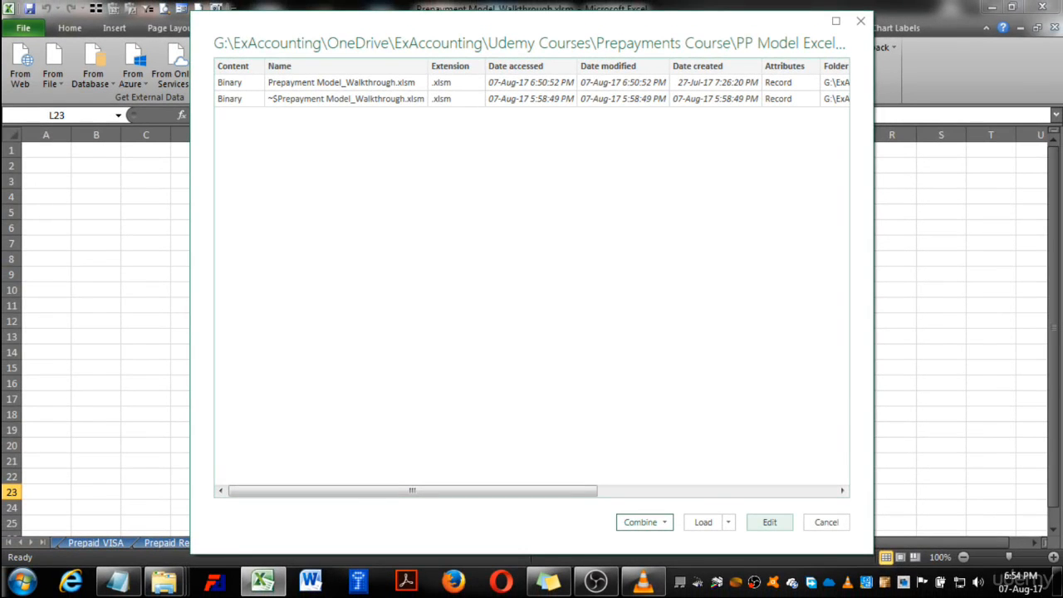
left_click(769, 522)
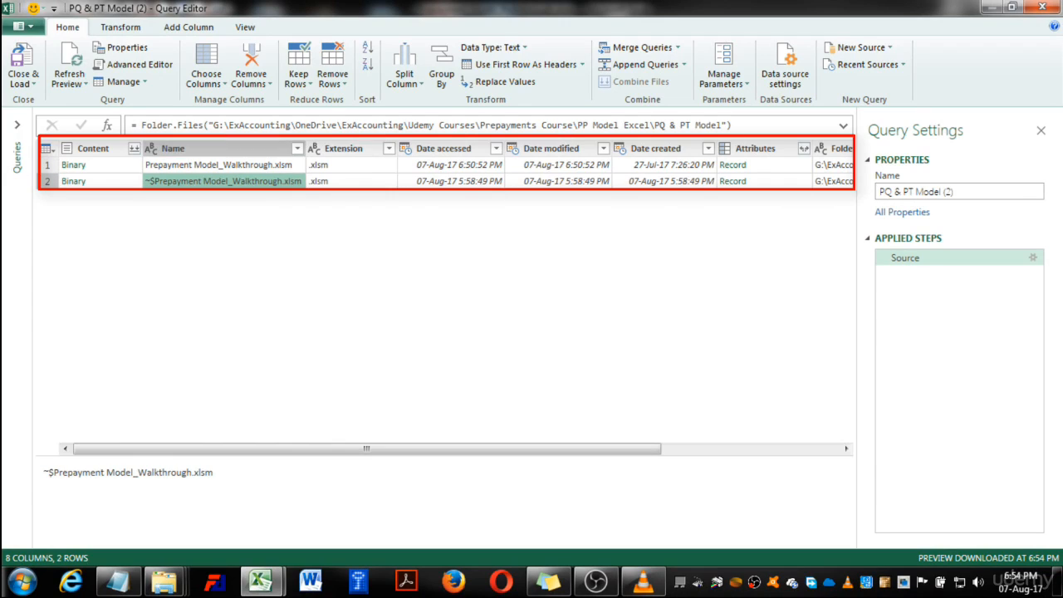
Filter the Name column to exclude the temporary file ~$Prepayment Model_Walkthrough.xlsm, keeping only Prepayment Model_Walkthrough.xlsm
left_click(219, 166)
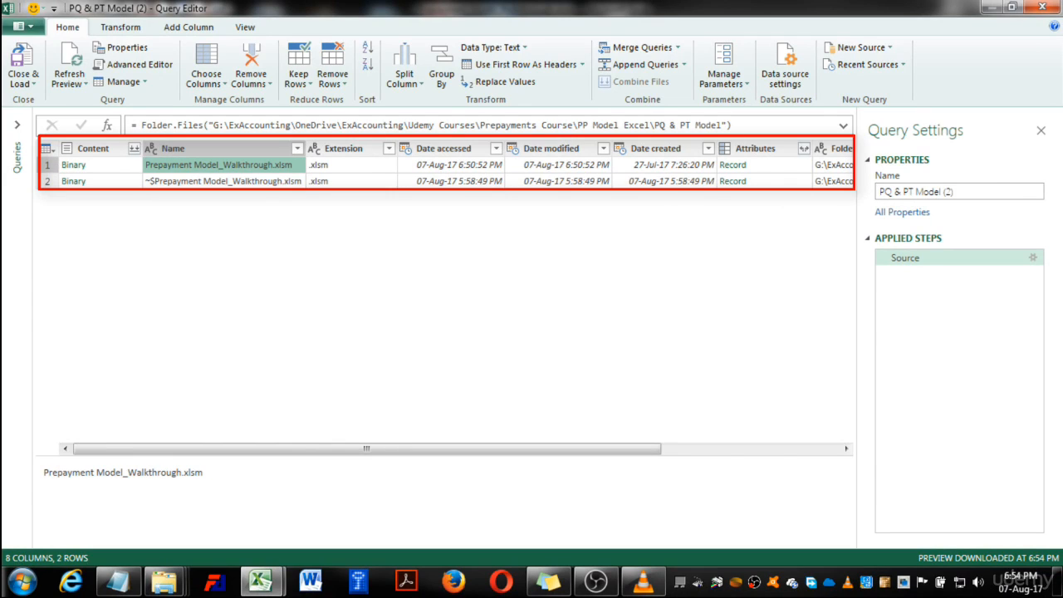
left_click(223, 181)
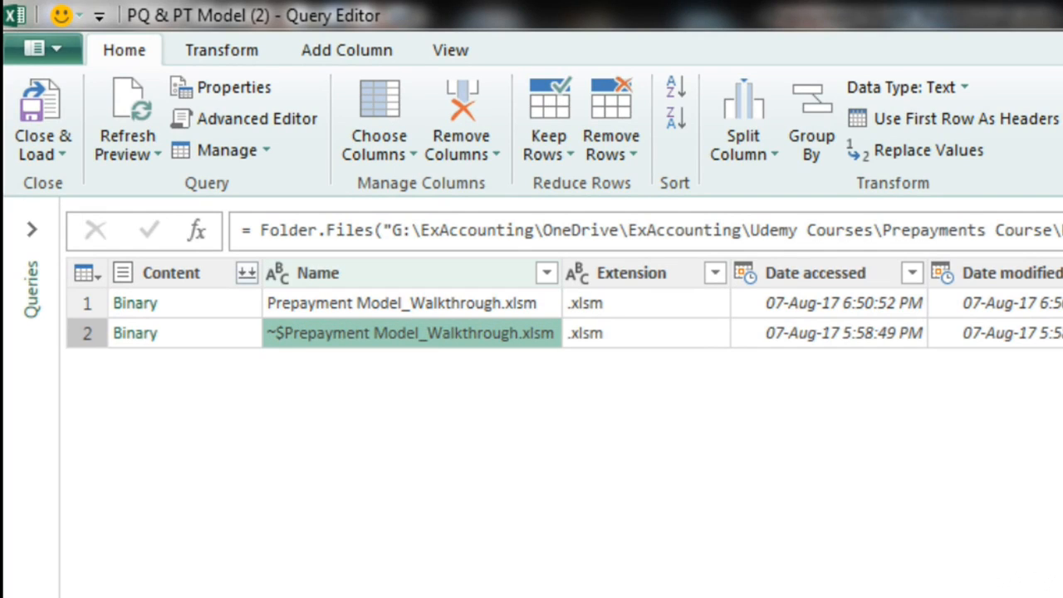
left_click(547, 274)
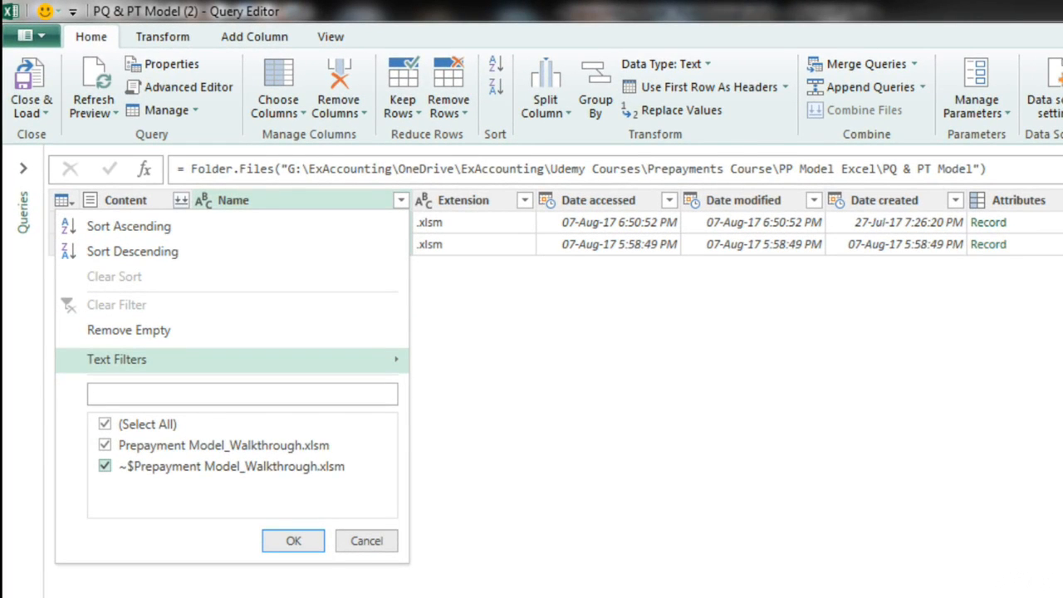
left_click(104, 466)
left_click(294, 541)
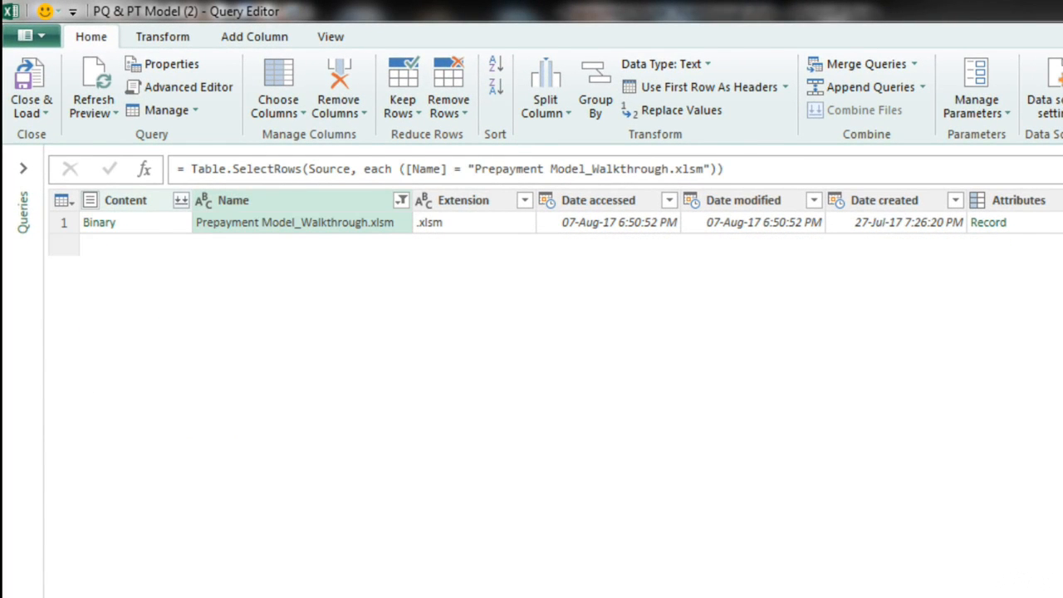
Remove all columns except Content and preview the remaining binary file
left_click(126, 200)
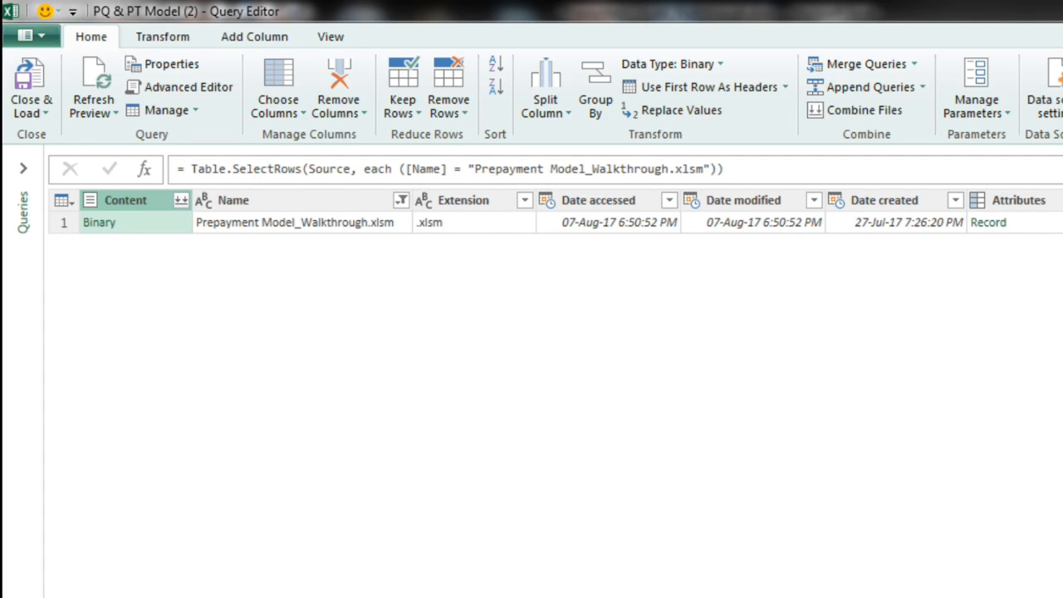
right_click(133, 200)
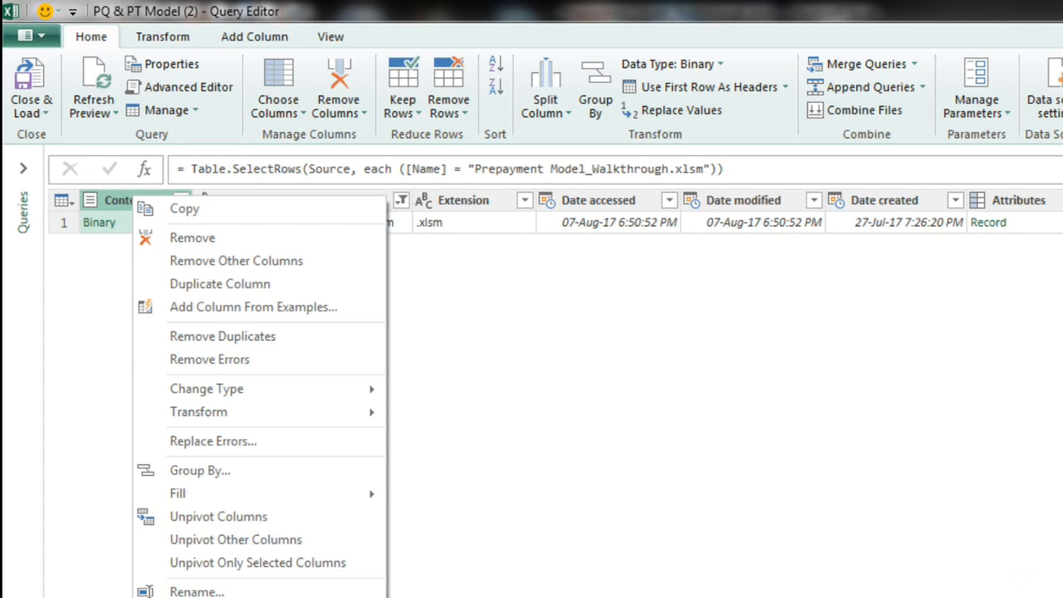
left_click(236, 261)
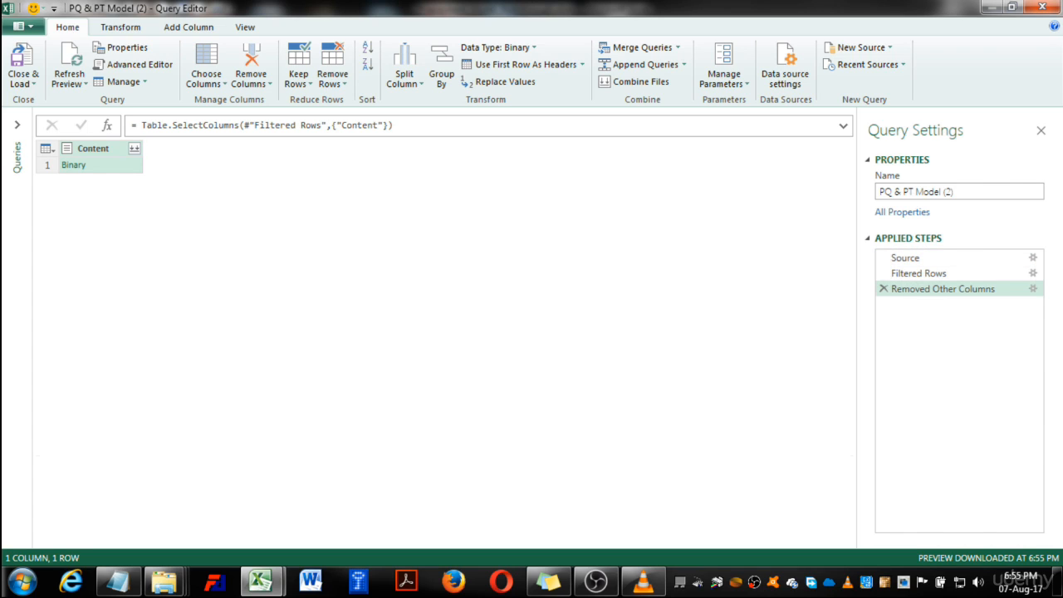
left_click(114, 165)
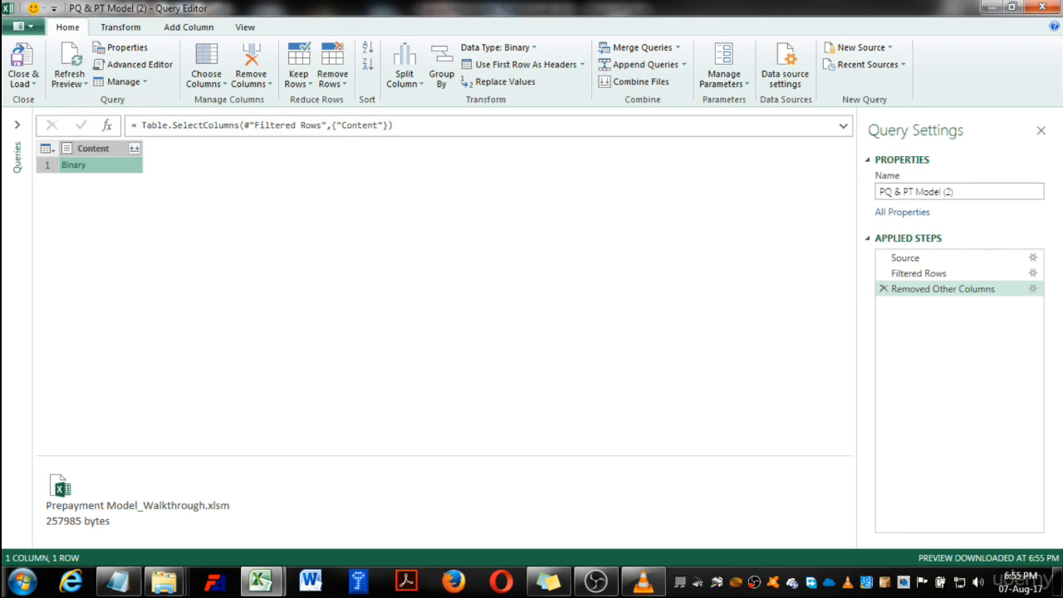
Add a custom column named Custom with the formula =Excel.Workbook([Content])
left_click(189, 26)
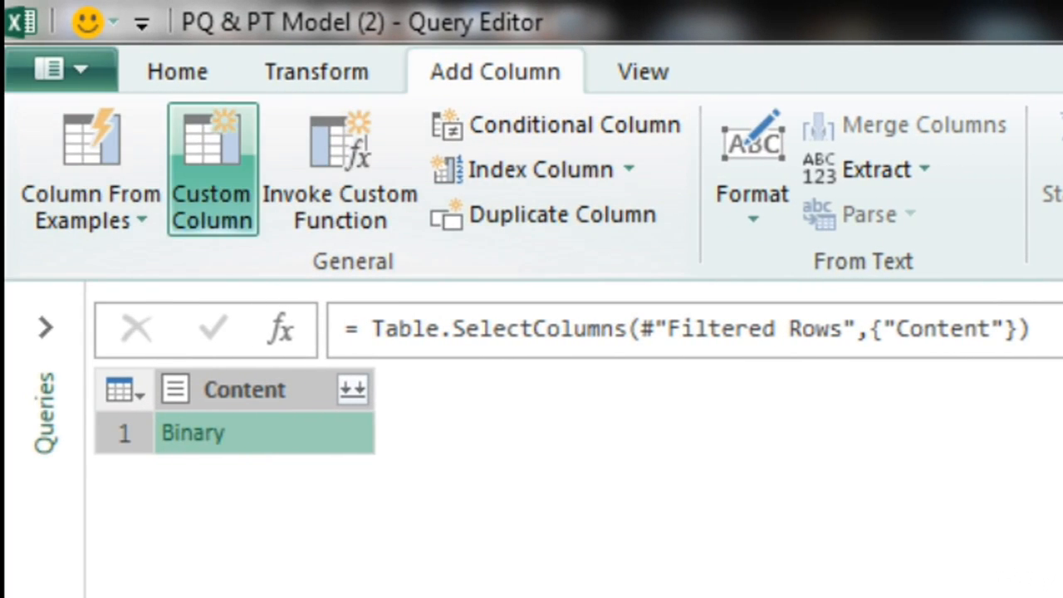
left_click(213, 170)
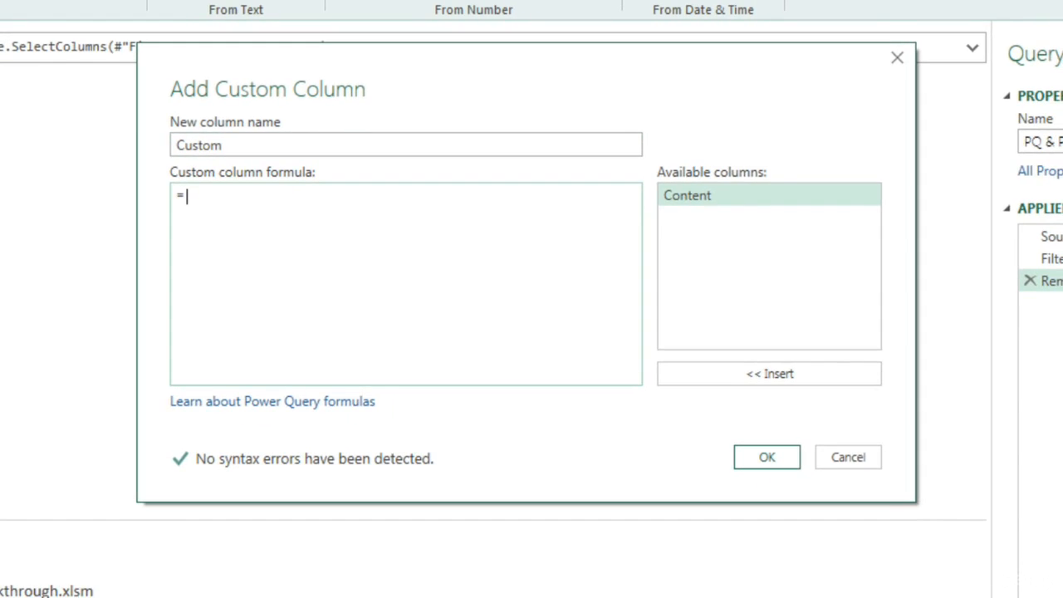
type("Exce")
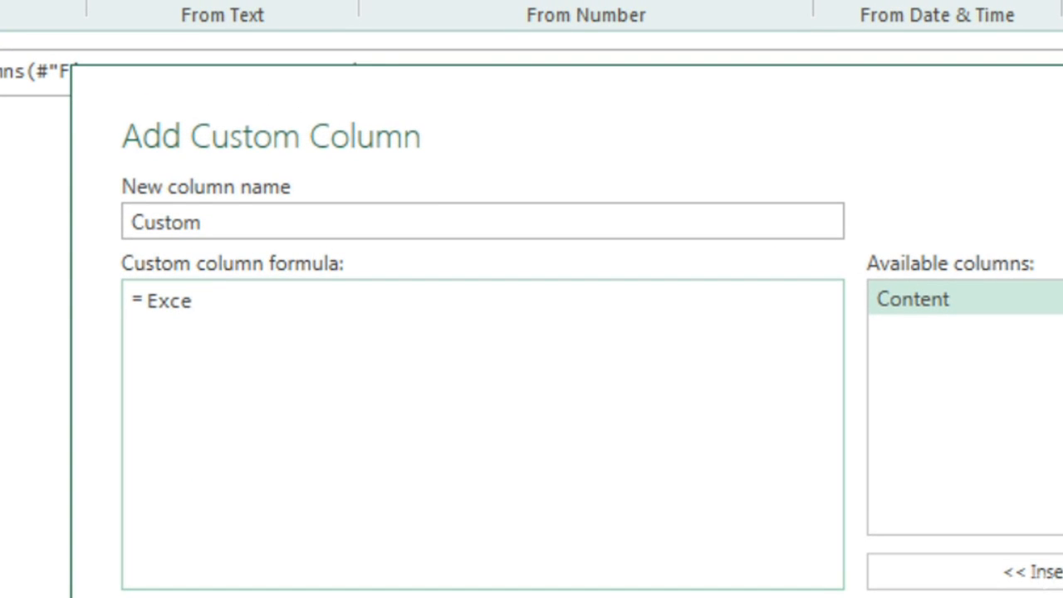
type("l.Workbo")
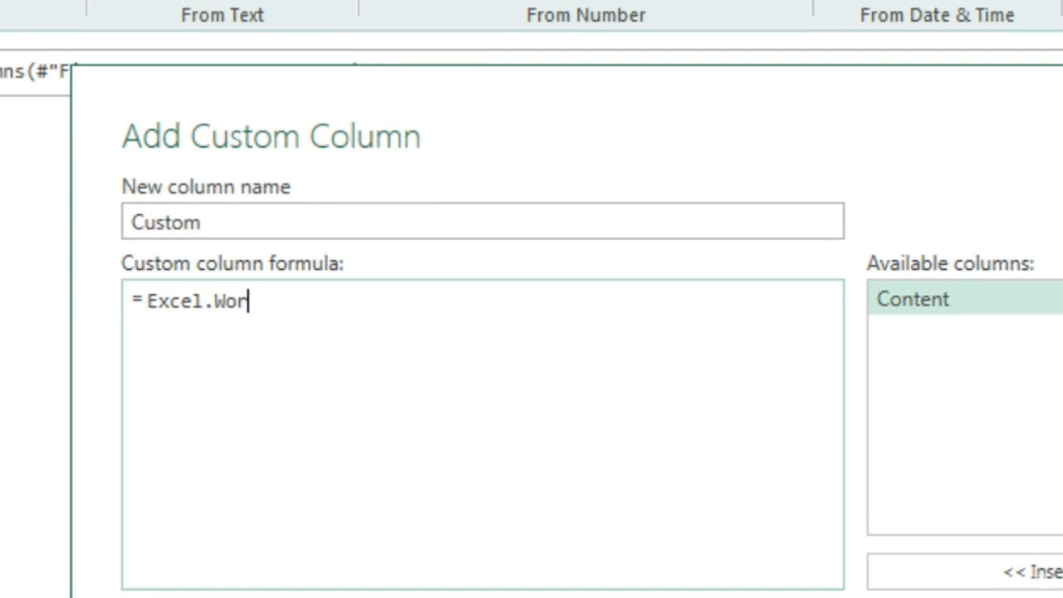
type("ok(")
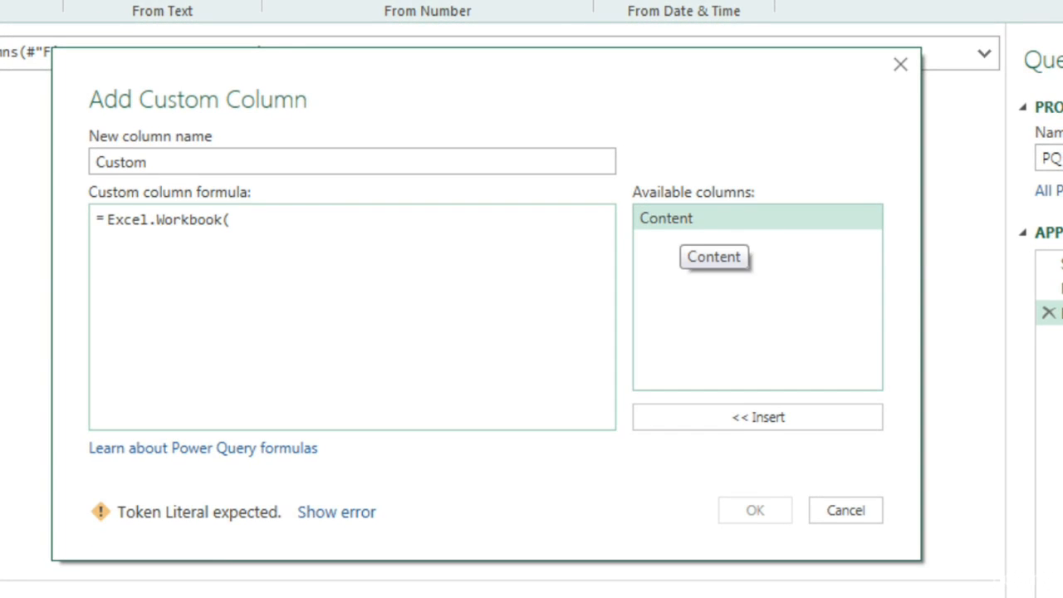
double_click(701, 220)
type(")")
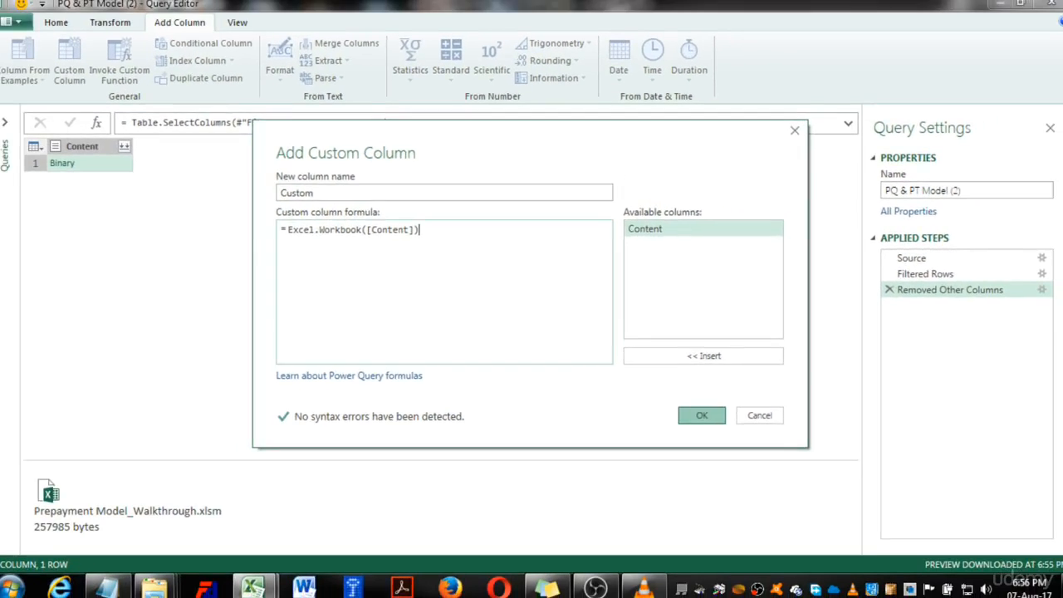
left_click(702, 415)
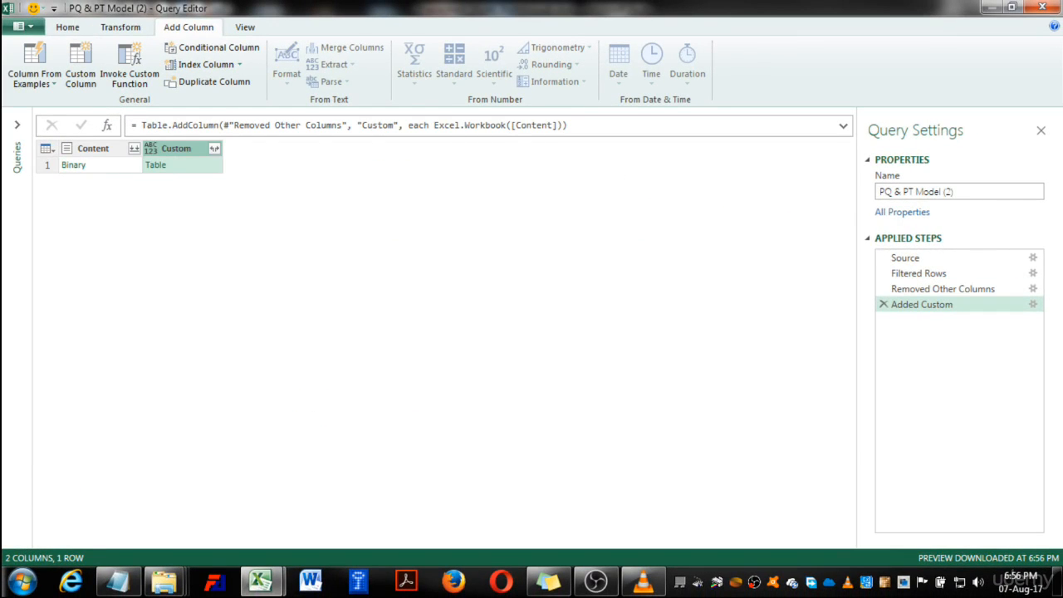
Preview the Custom table and the Content binary, and remove the Content column
left_click(193, 166)
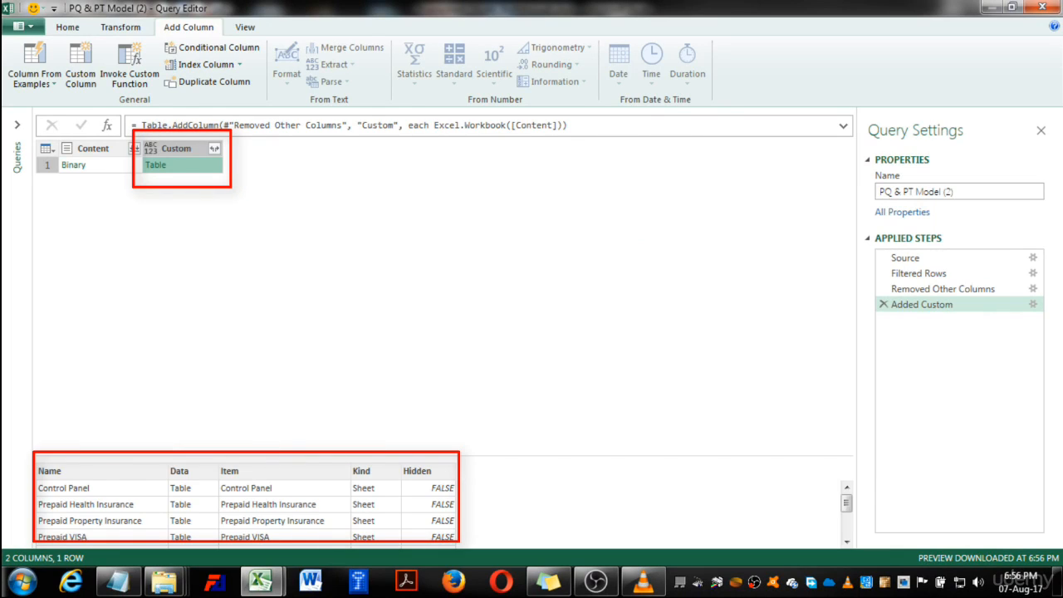
left_click(110, 166)
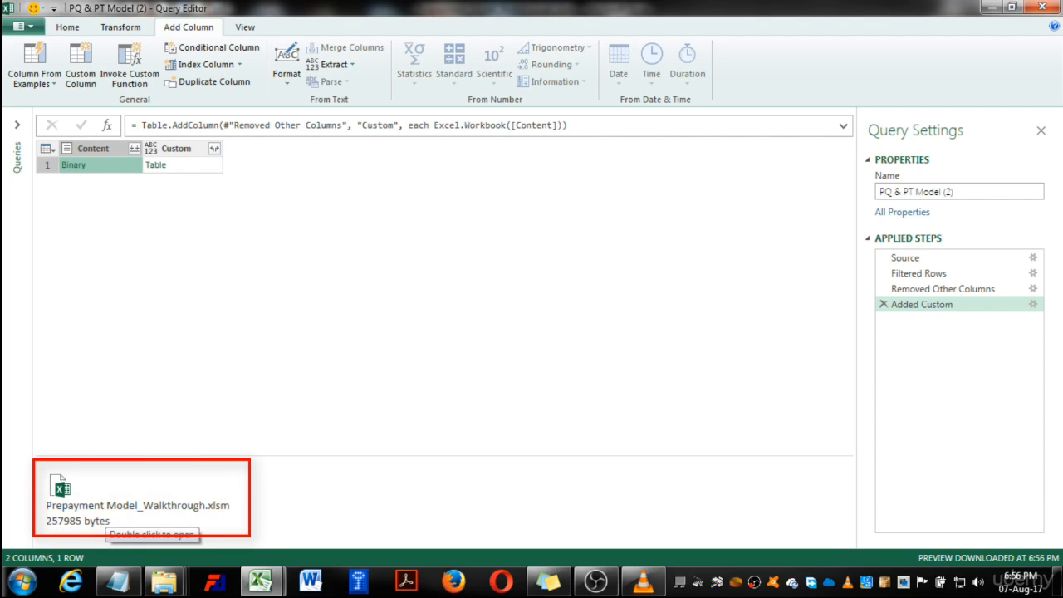
left_click(188, 165)
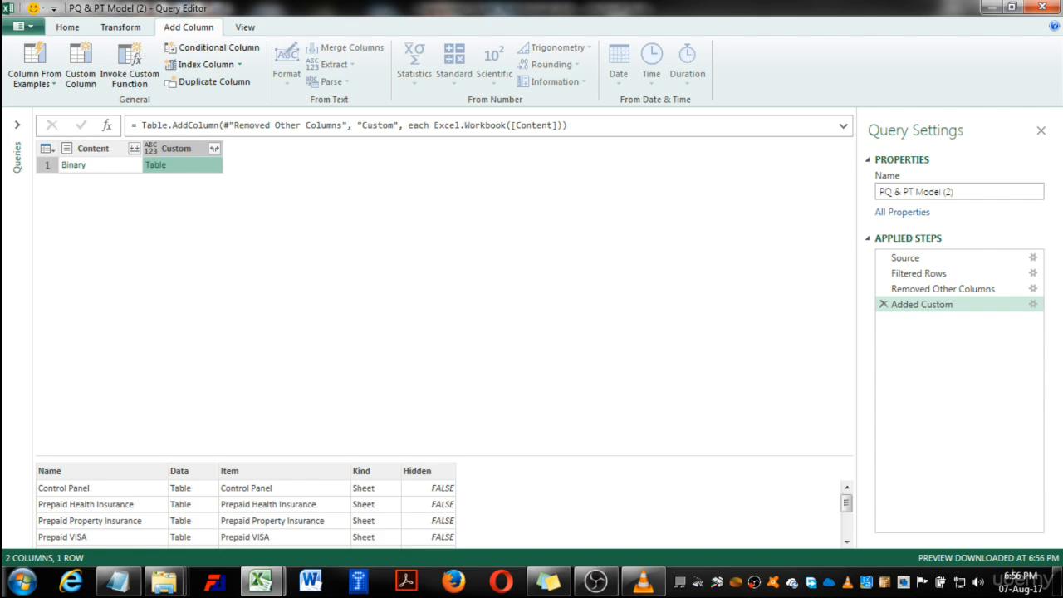
left_click(75, 147)
right_click(75, 147)
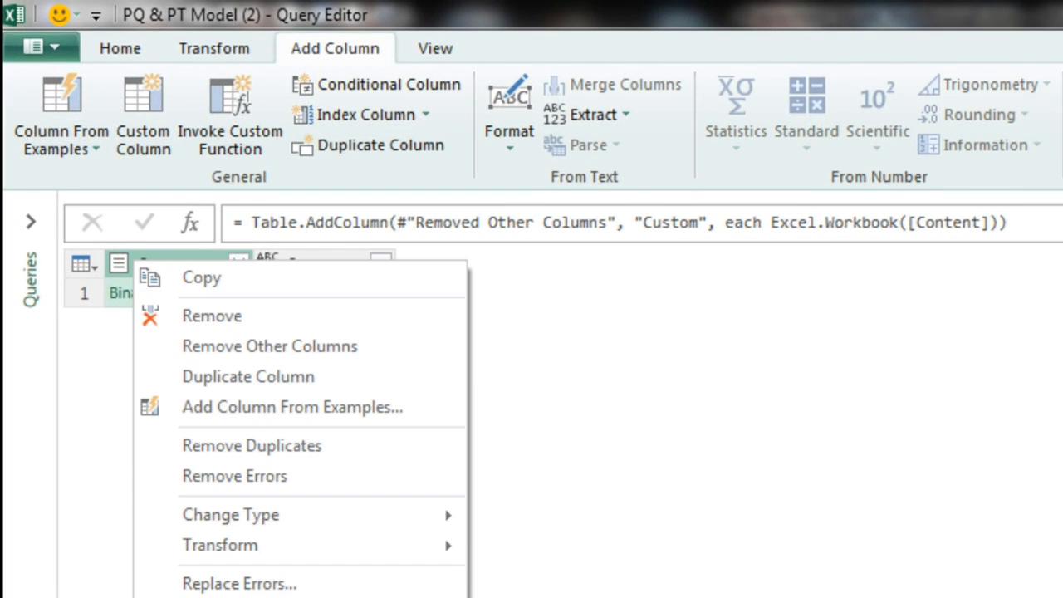
left_click(212, 316)
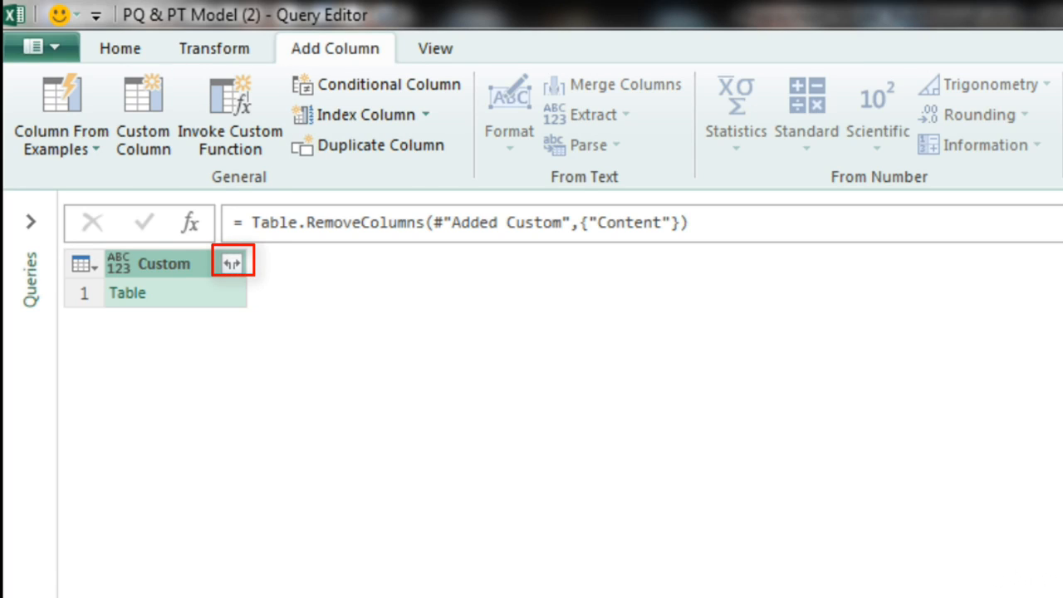
Expand the Custom column into Name, Data, Item, Kind and Hidden without the original column name as prefix
left_click(232, 264)
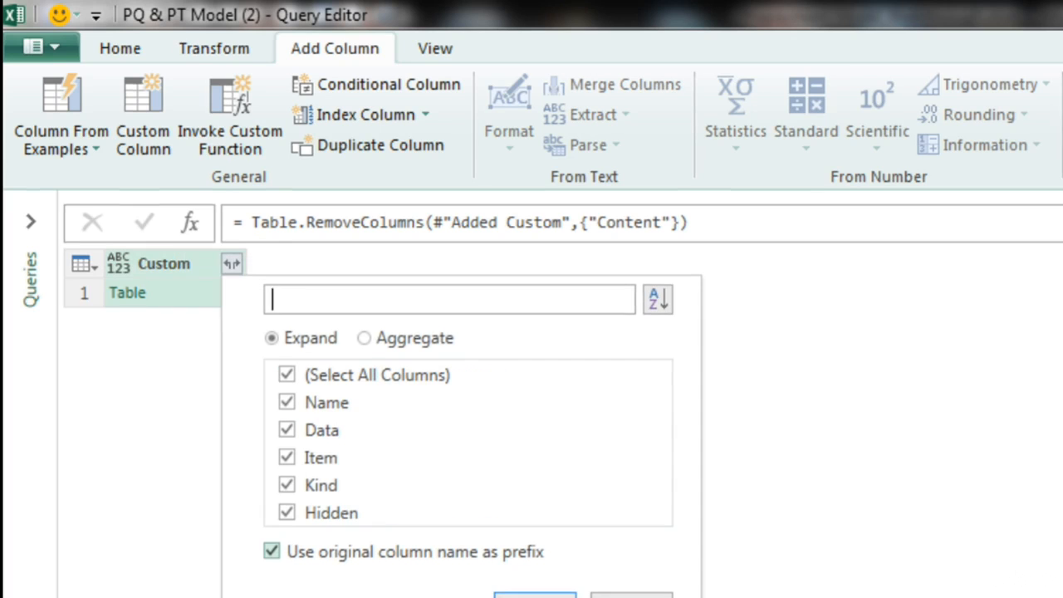
left_click(272, 551)
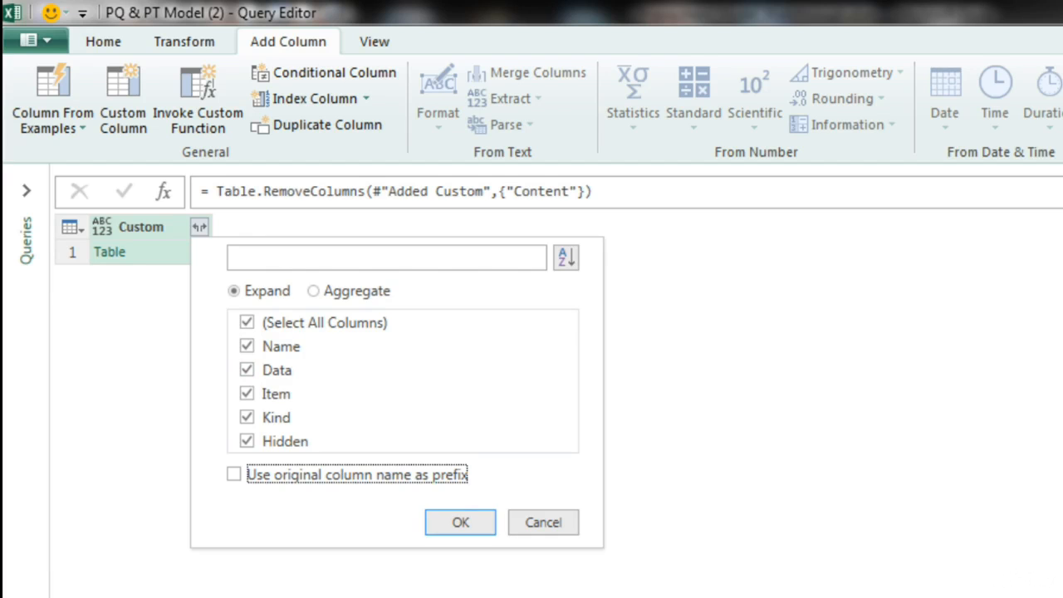
left_click(460, 522)
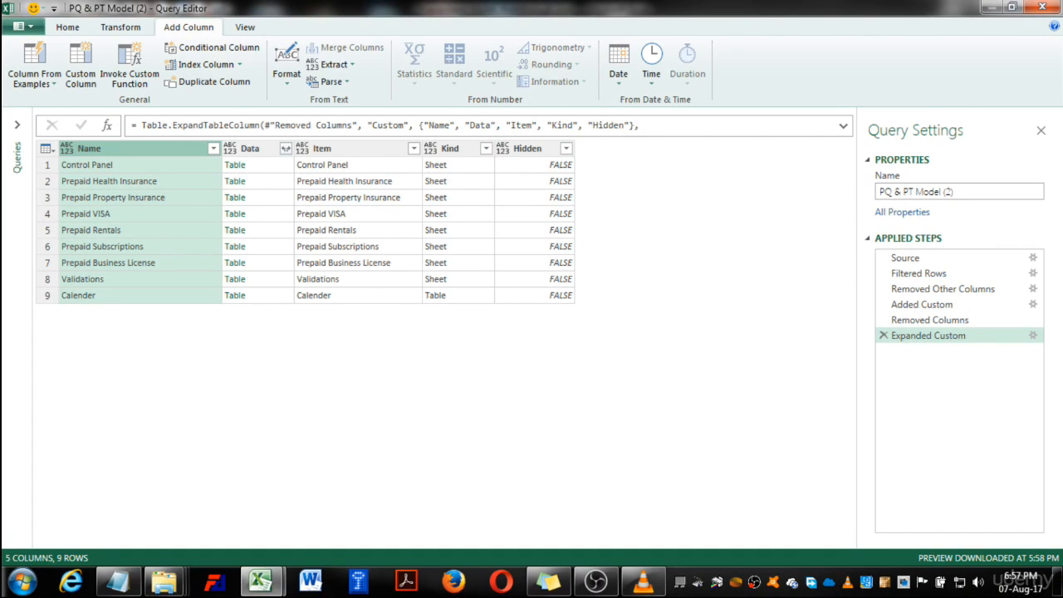
Preview the nested tables in the Data column from the Control Panel row down to Prepaid VISA
left_click(250, 149)
left_click(264, 165)
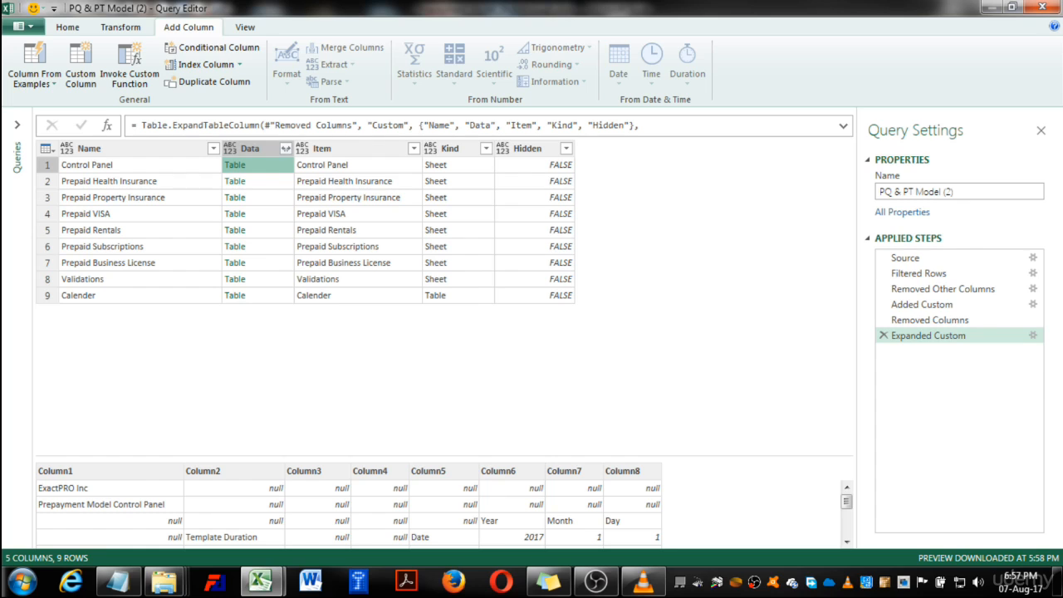
left_click(250, 149)
left_click(264, 166)
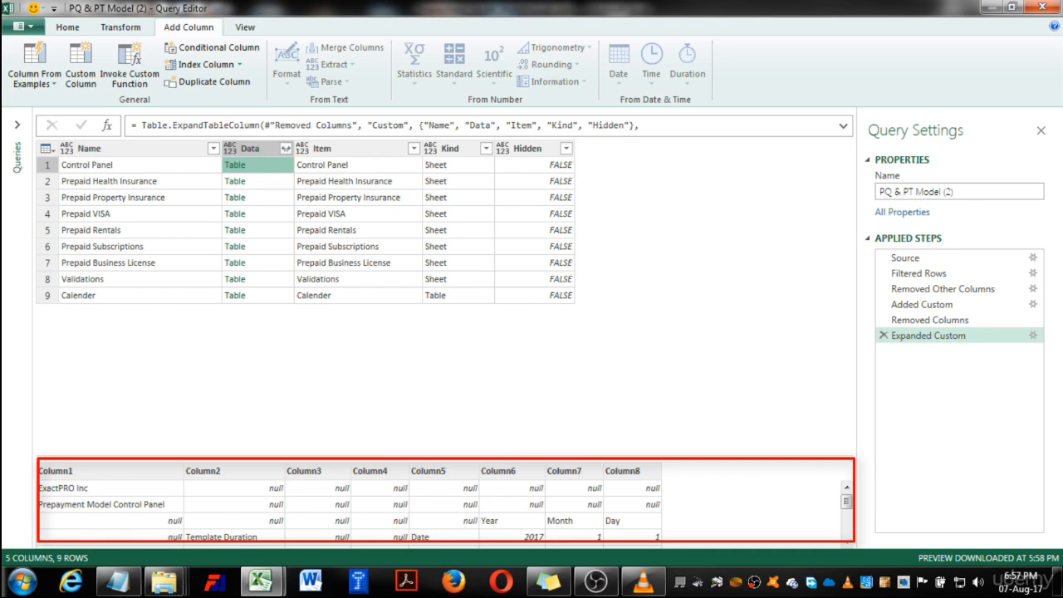
key("Down")
key("Down")
key("Down")
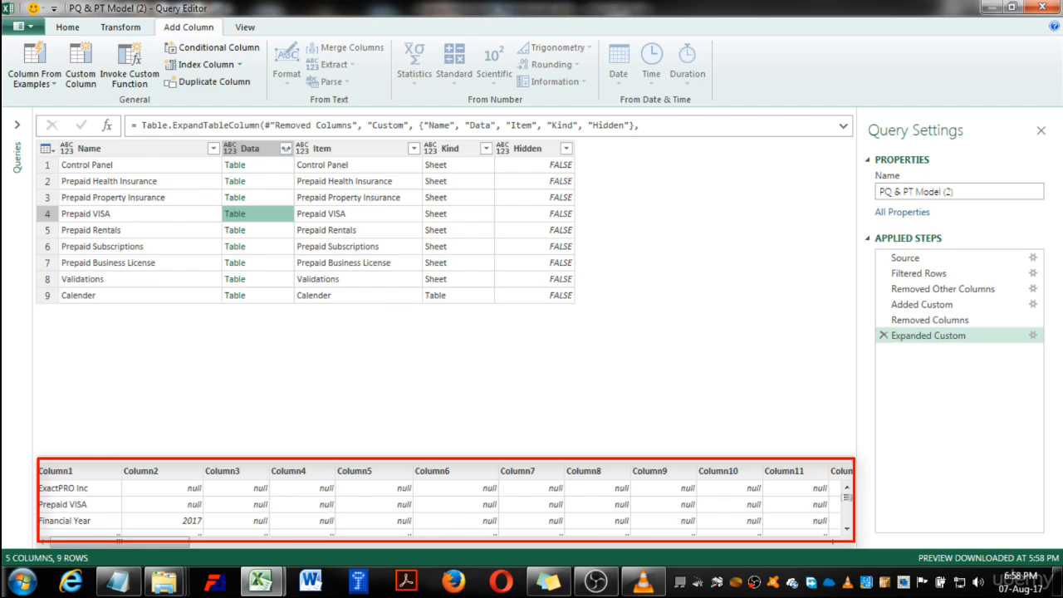
left_click(251, 149)
Remove the Item, Kind and Hidden columns from the query
left_click(349, 148)
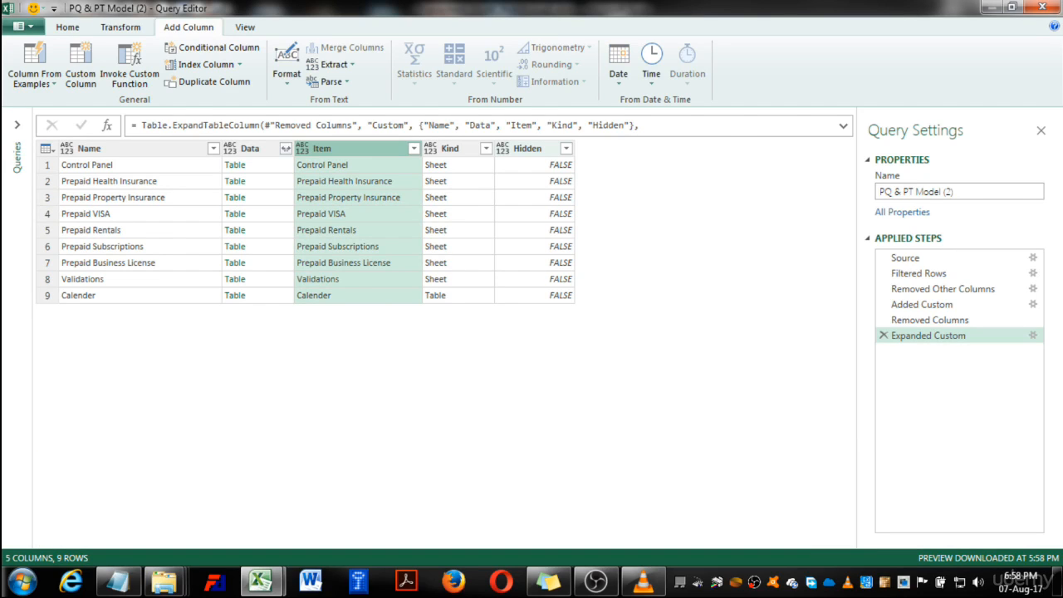
left_click(528, 149, "shift")
right_click(529, 148)
left_click(581, 176)
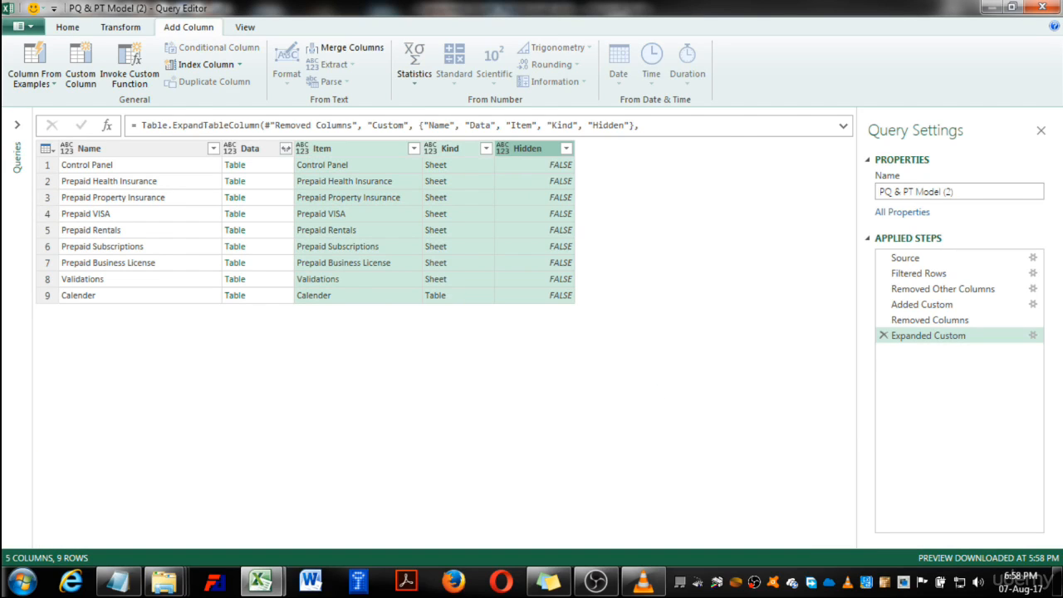
Review the sheet names in the Name column, distinguishing the prepaid sheets from Control Panel, Validations and Calender
left_click(116, 149)
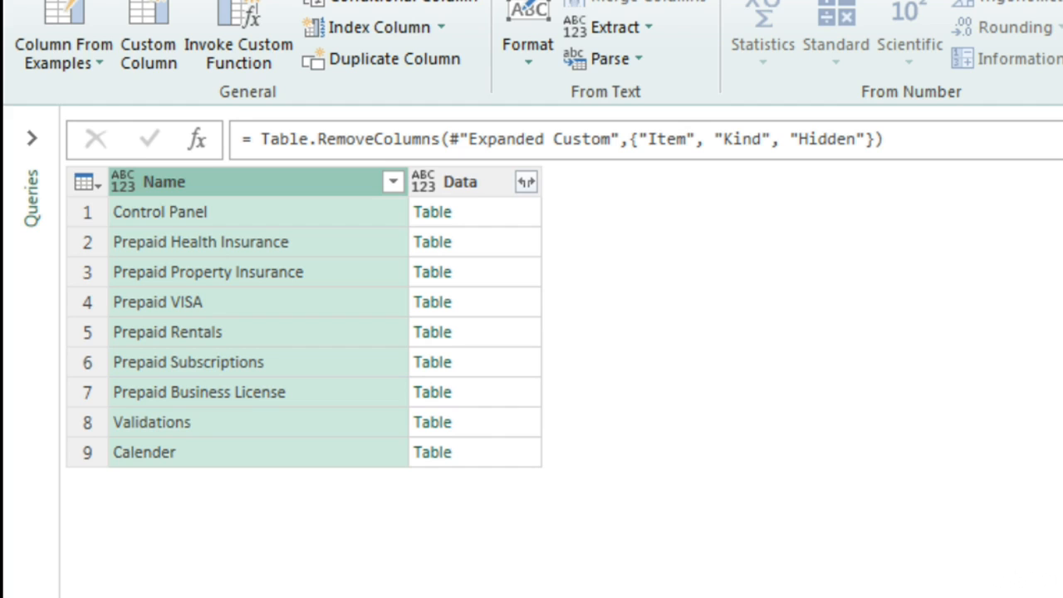
left_click(201, 241)
left_click(201, 273)
left_click(201, 302)
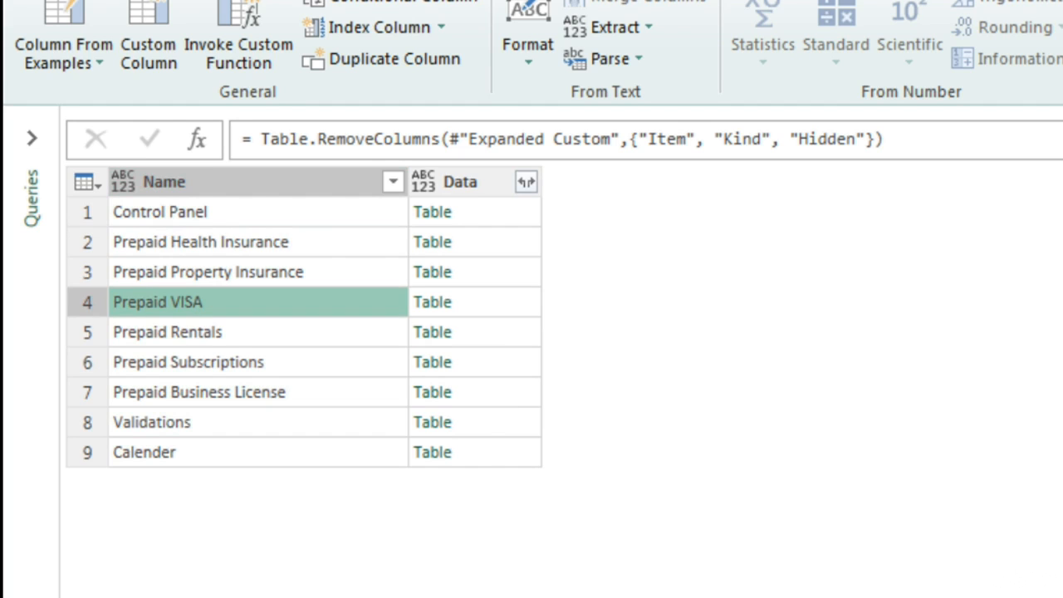
left_click(201, 332)
left_click(201, 362)
left_click(201, 392)
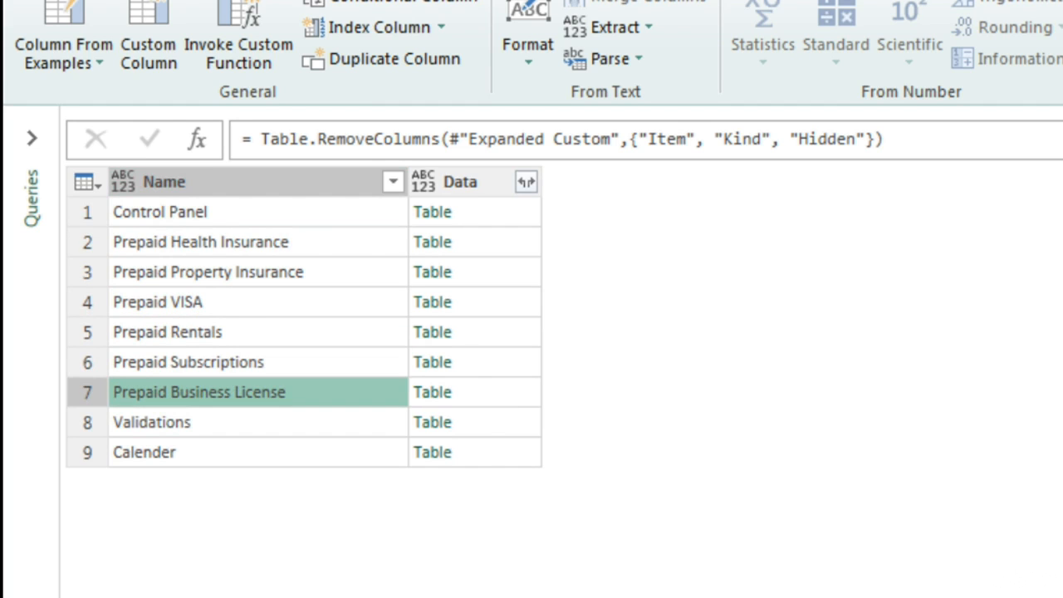
left_click(201, 242)
left_click(201, 272)
left_click(201, 302)
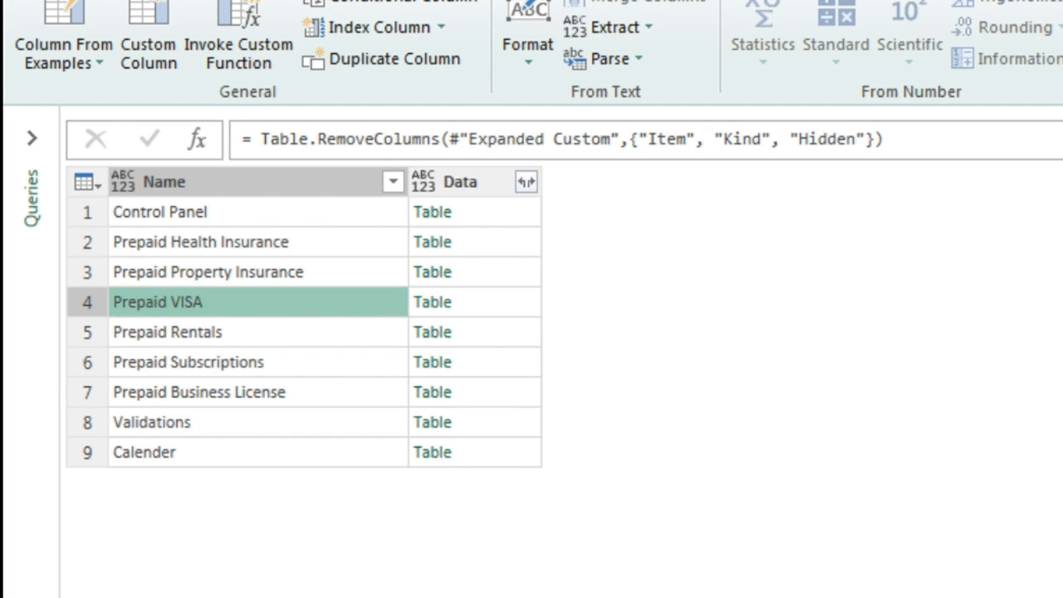
left_click(201, 211)
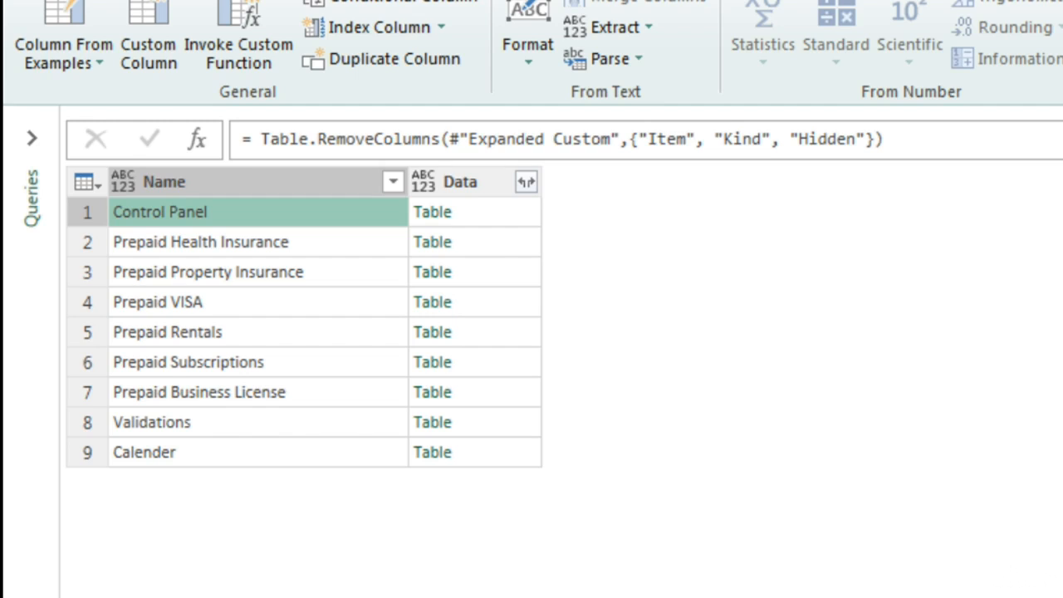
left_click(201, 422)
left_click(201, 453)
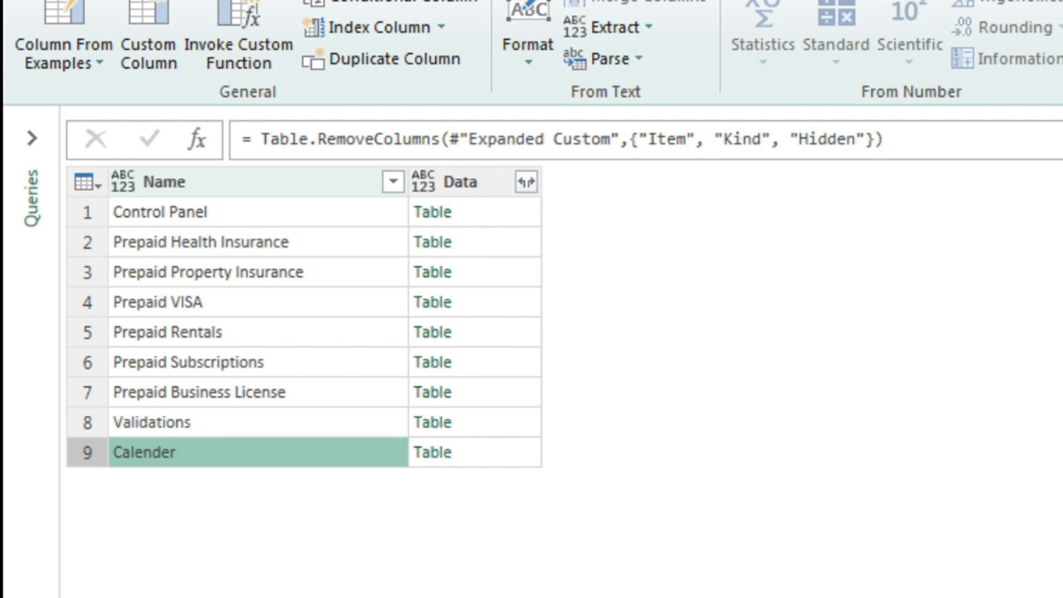
Filter the Name column to rows whose text contains "Prepaid" and remove the Name column
left_click(392, 181)
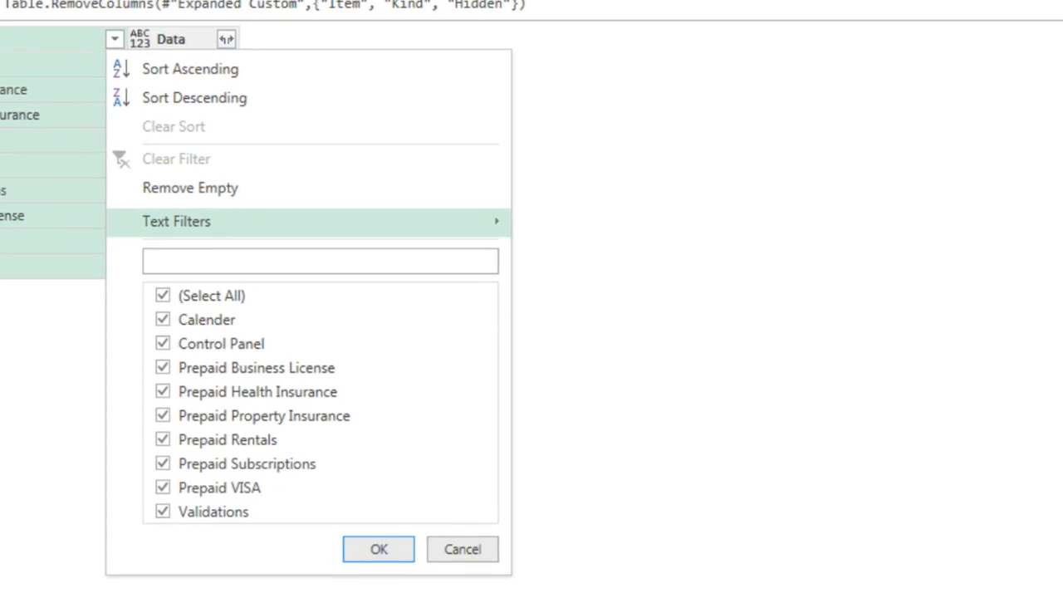
mouse_move(465, 396)
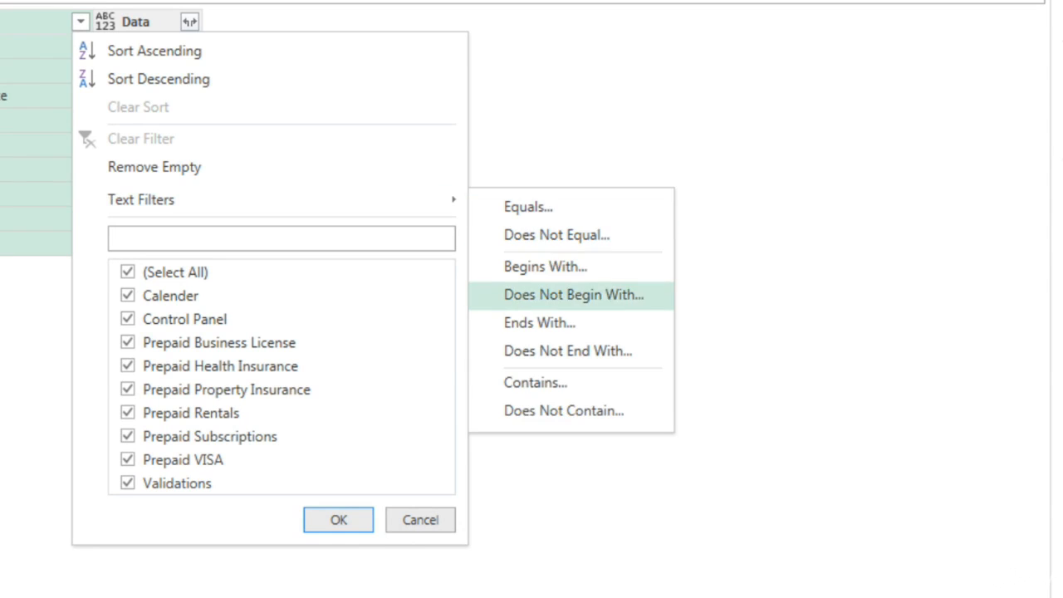
left_click(534, 382)
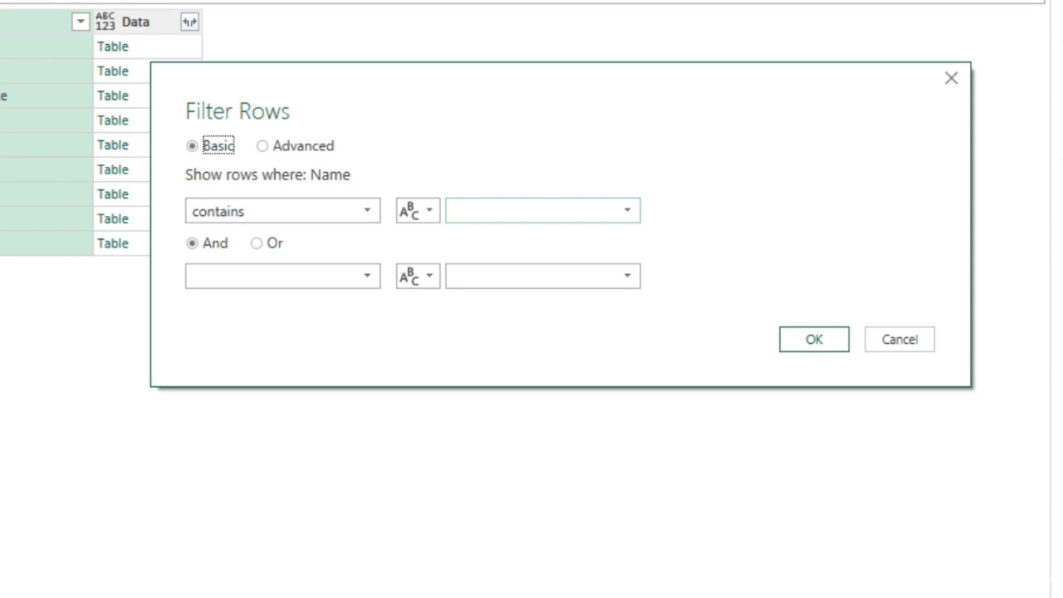
type("Prepaid")
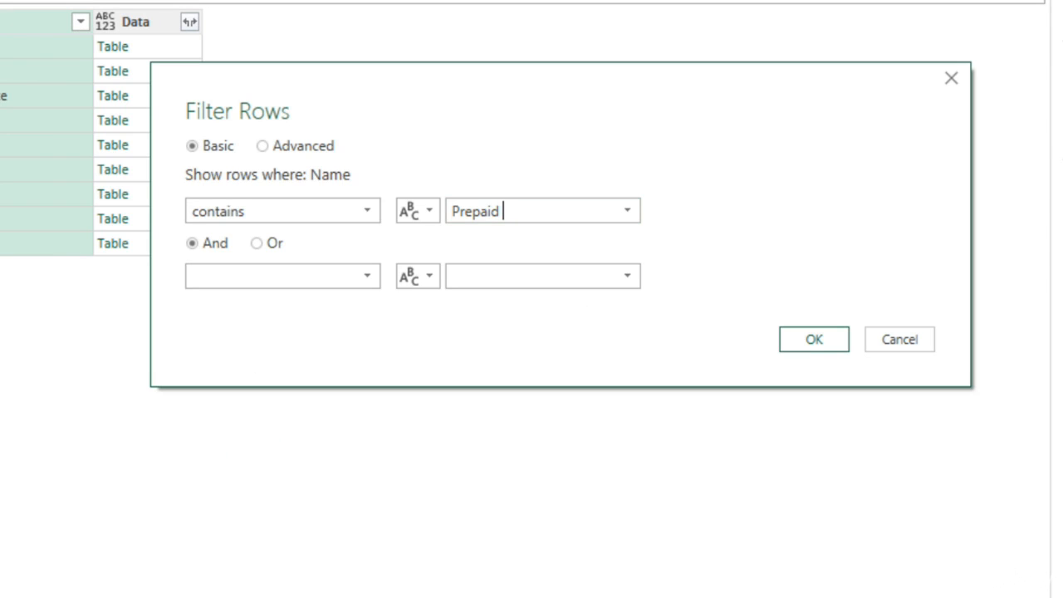
key("Return")
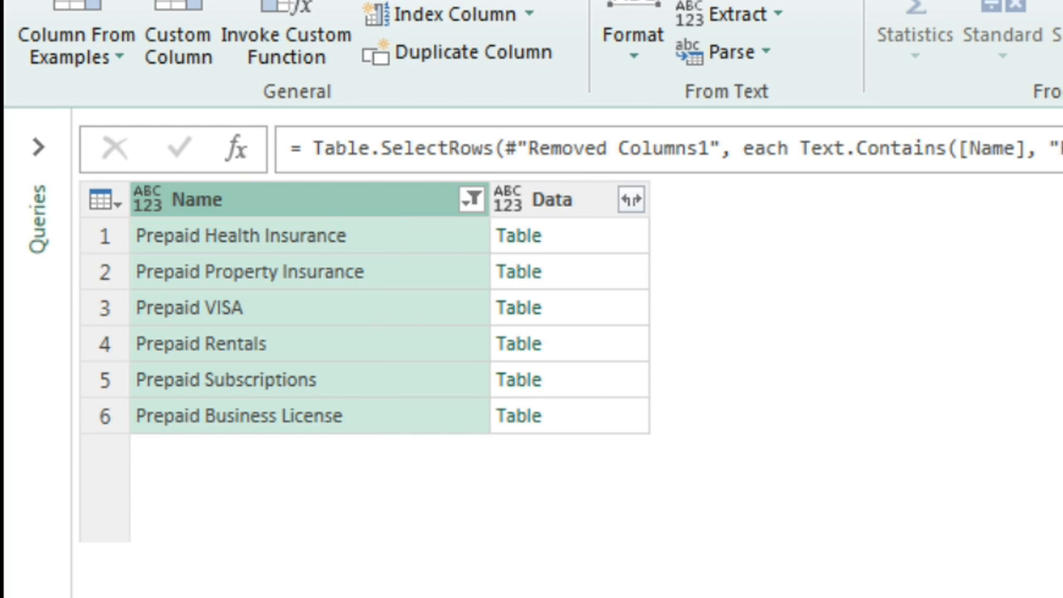
right_click(332, 191)
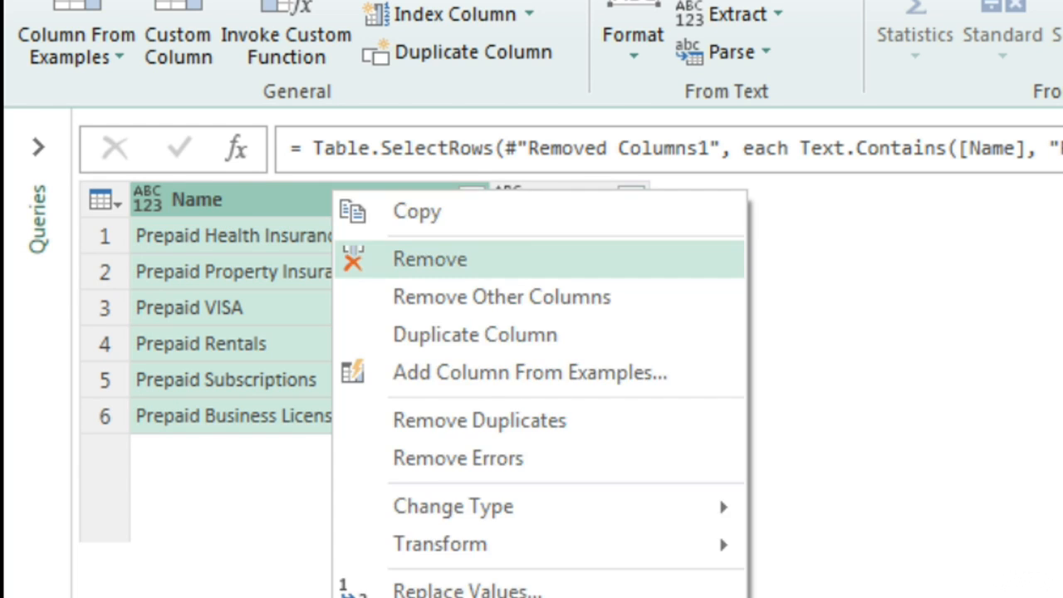
left_click(430, 259)
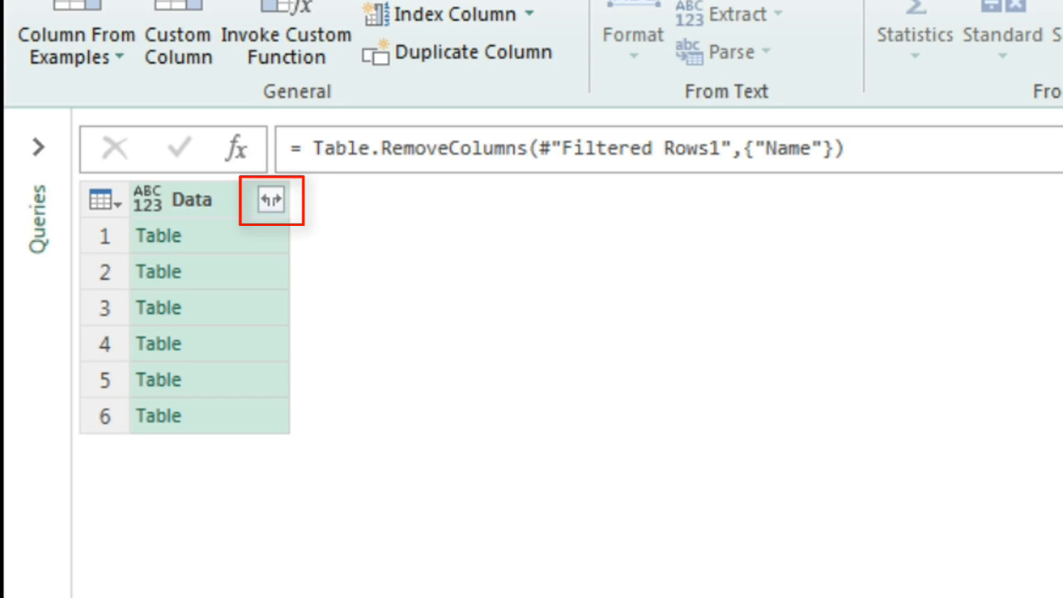
Start expanding the Data column, loading the complete column list with all columns selected and no original-name prefix
left_click(271, 200)
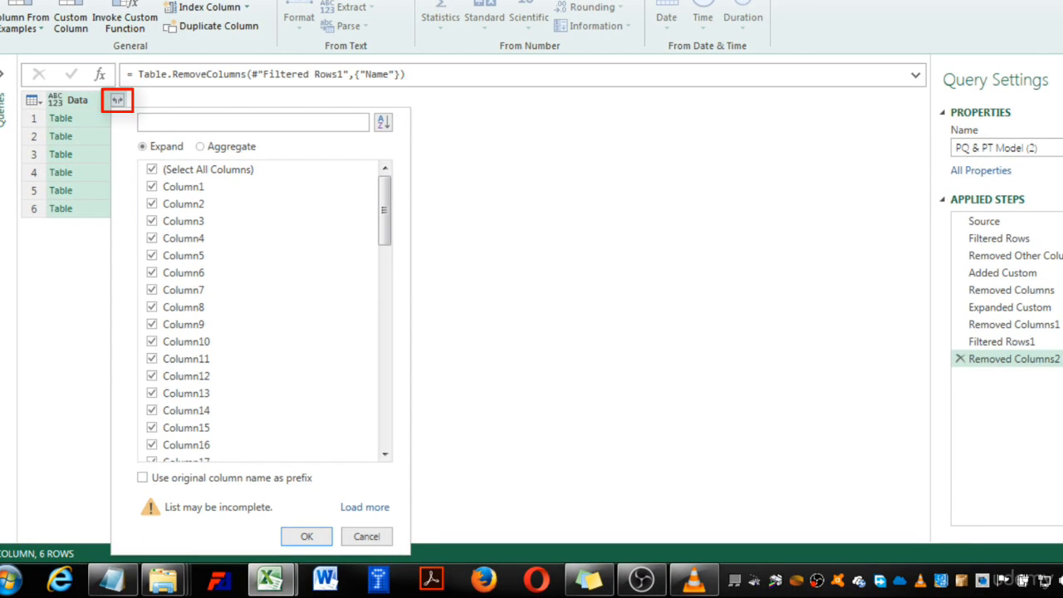
left_click(365, 508)
left_click_drag(385, 210, 384, 411)
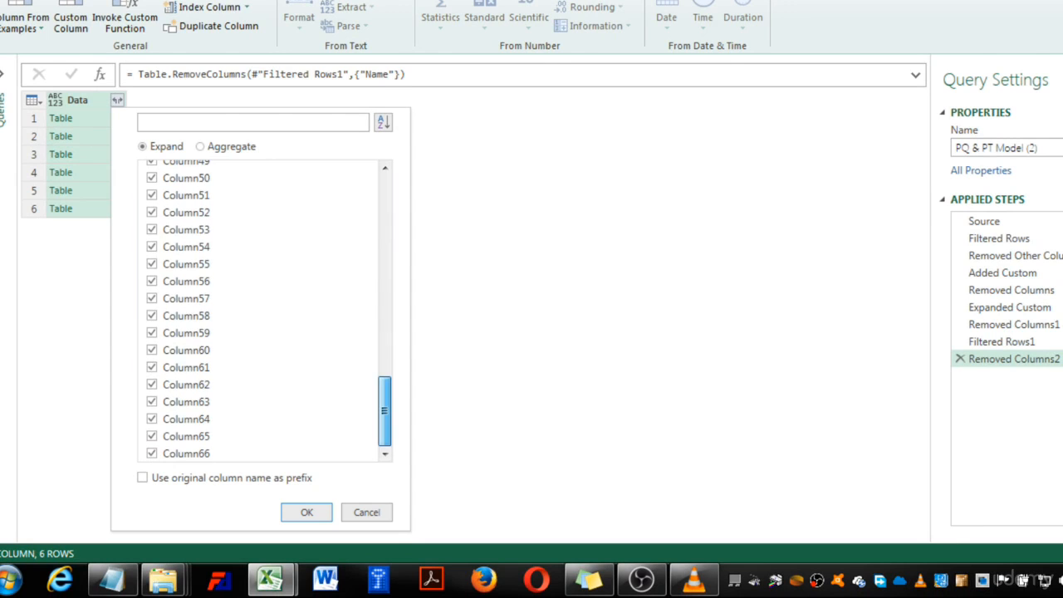